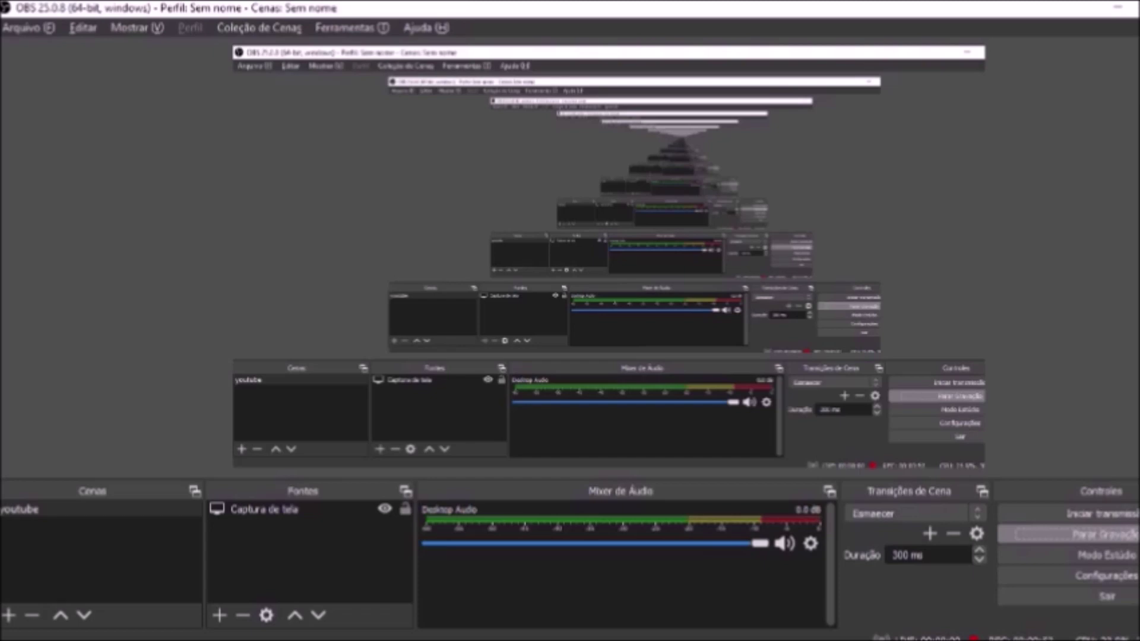
Switch to Sound Forge Pro and undo the previous edit of the song
key("alt+Tab")
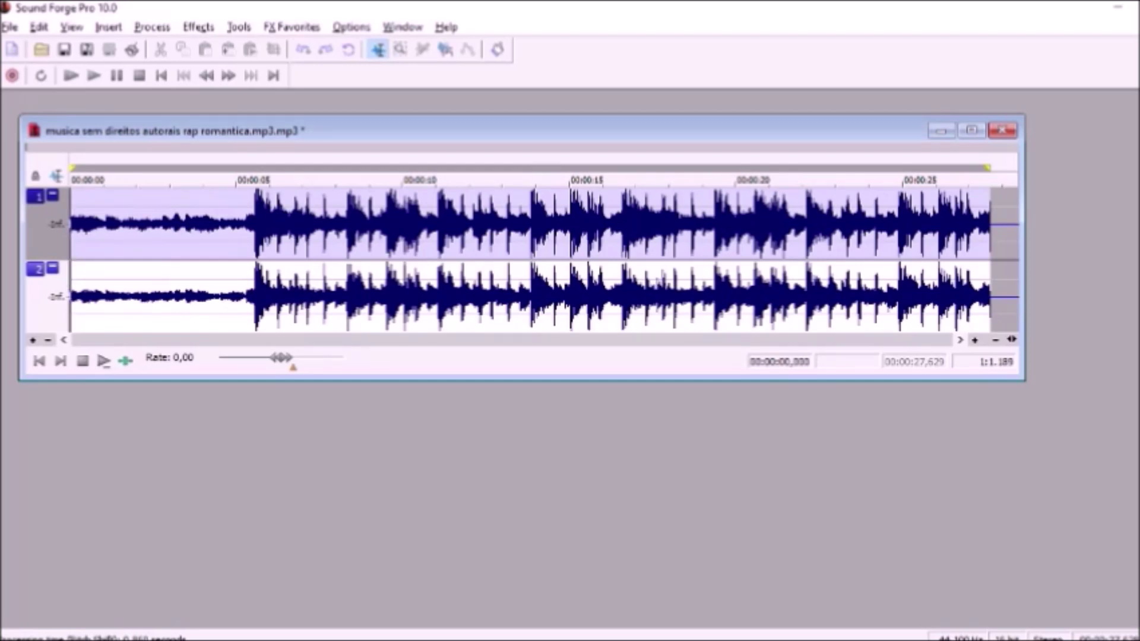
key("ctrl+z")
Play the opening seconds of the song, then return the cursor to its start
key("space")
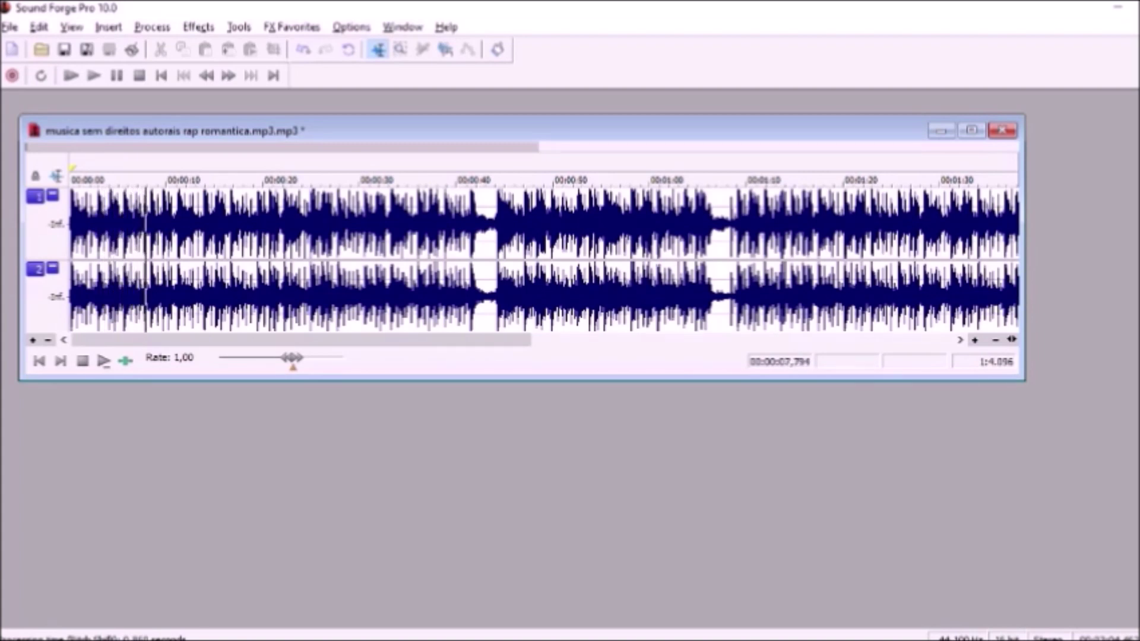
key("k")
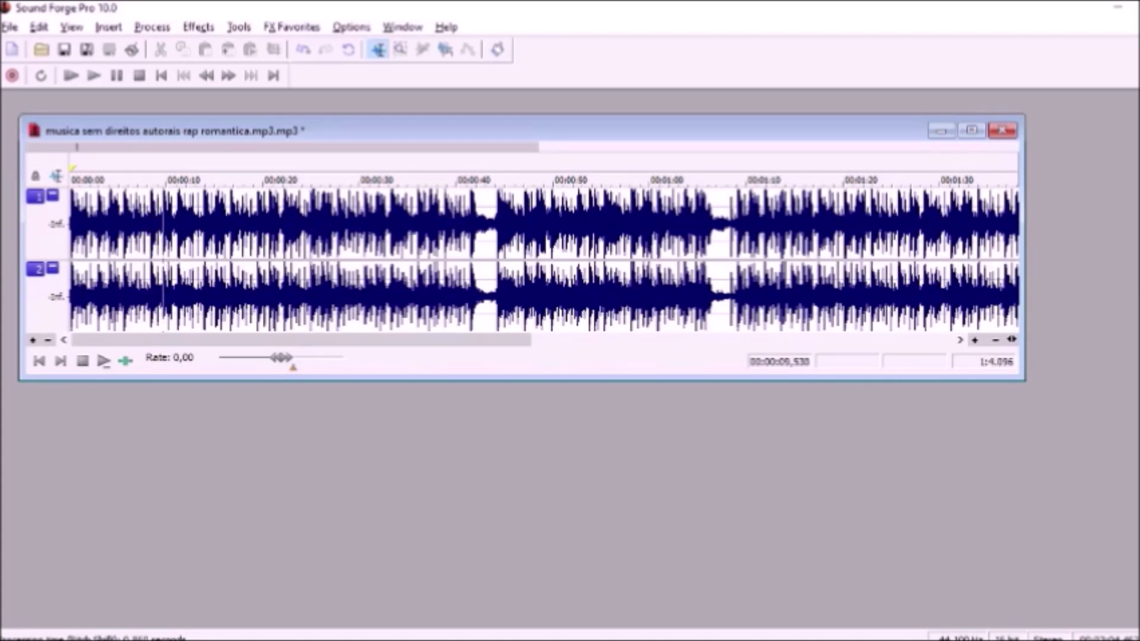
key("ctrl+Home")
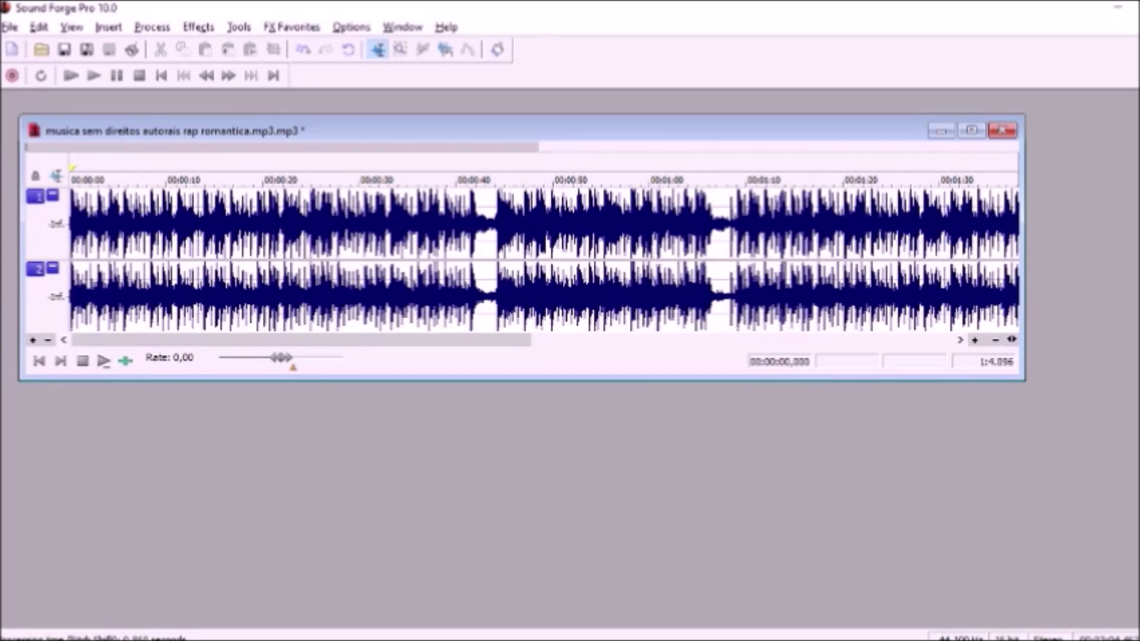
Select the whole song and open the Pitch Shift effect for it
key("ctrl+a")
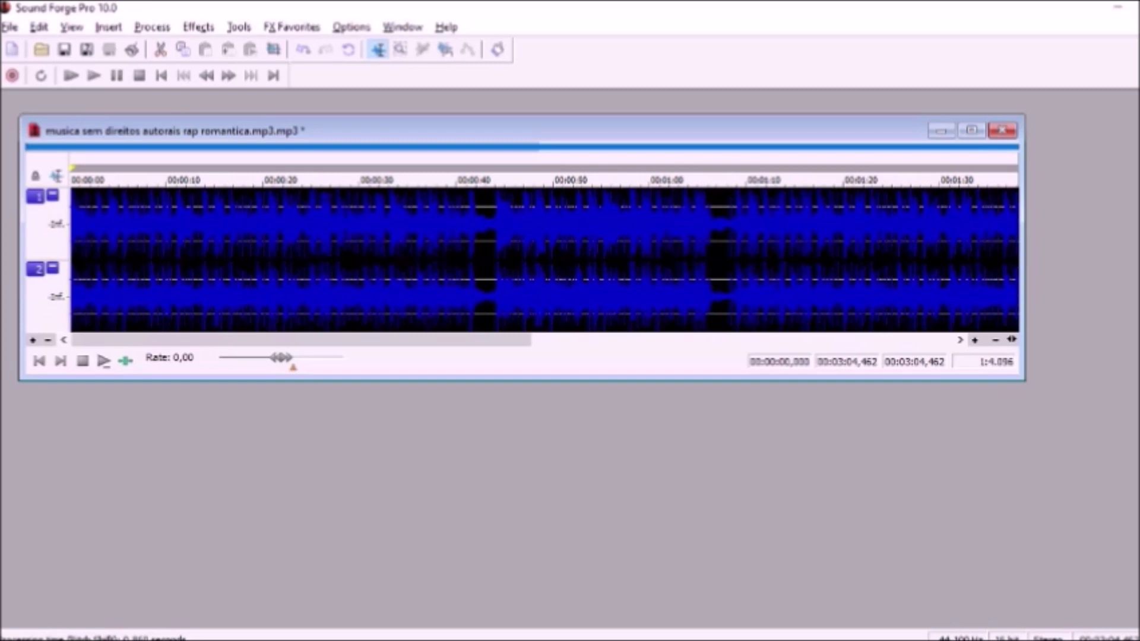
key("alt")
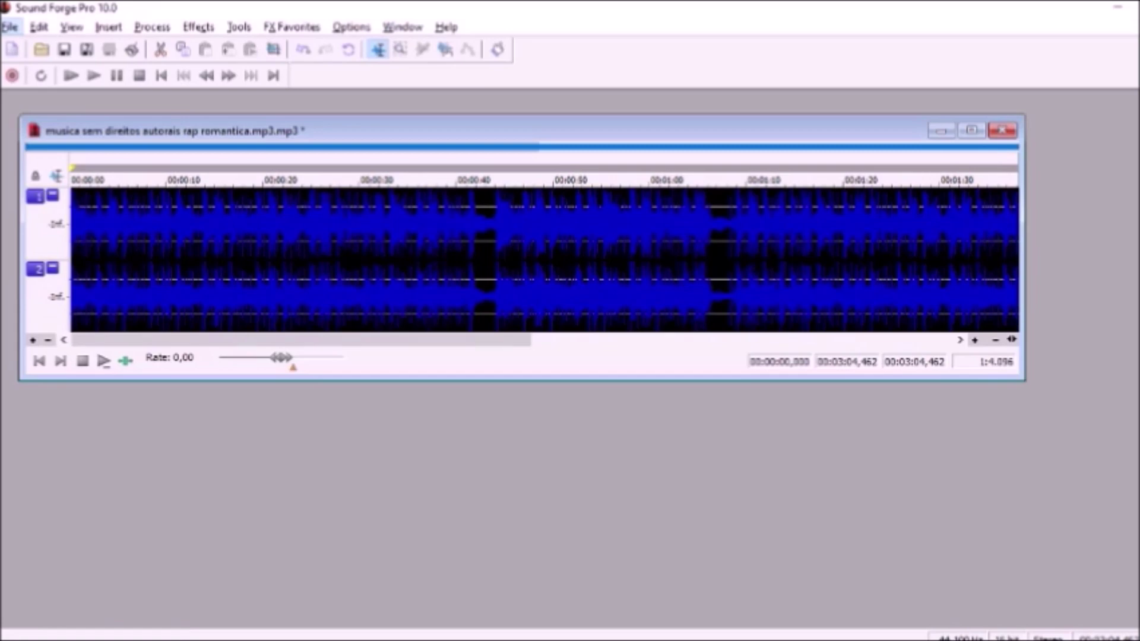
key("Right")
key("Right")
key("Right")
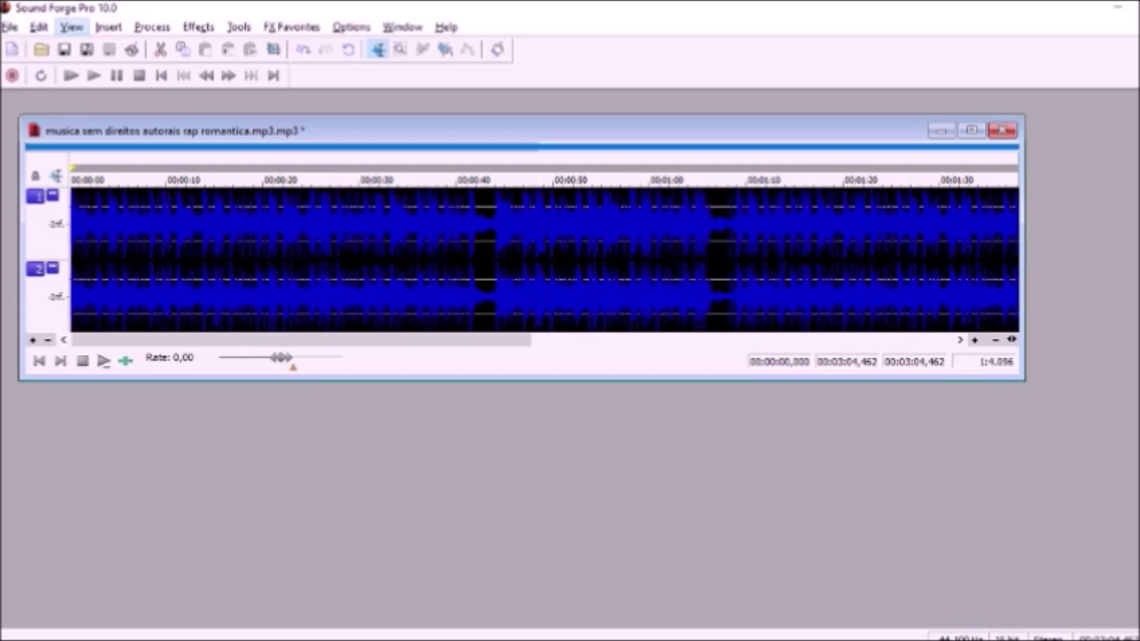
key("Right")
key("Right")
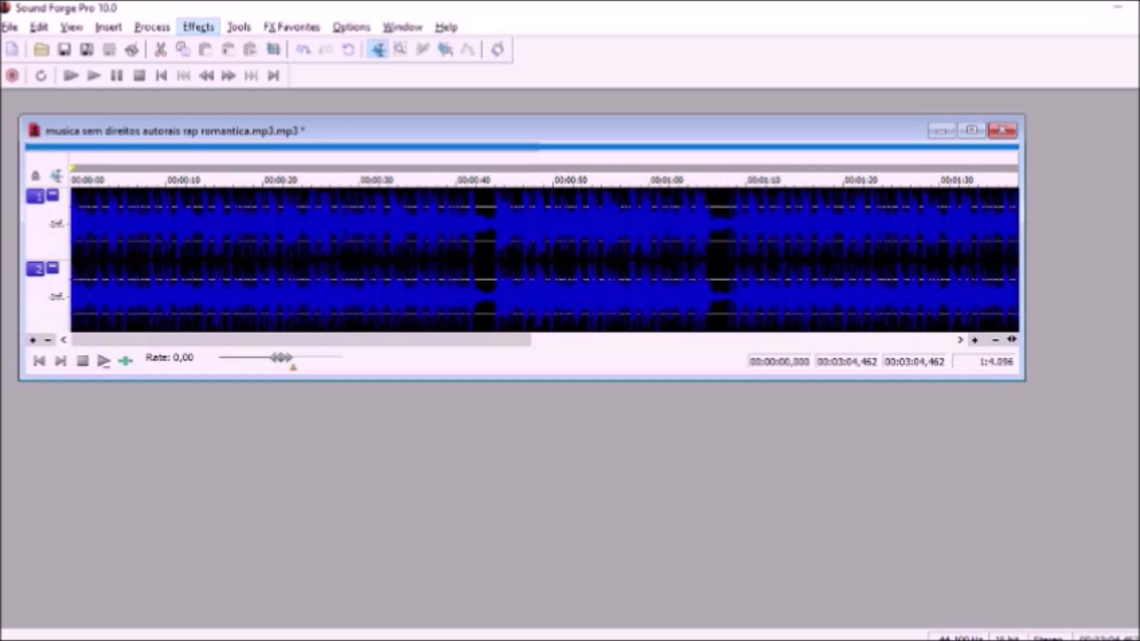
key("Down")
key("Up")
key("Up")
key("Up")
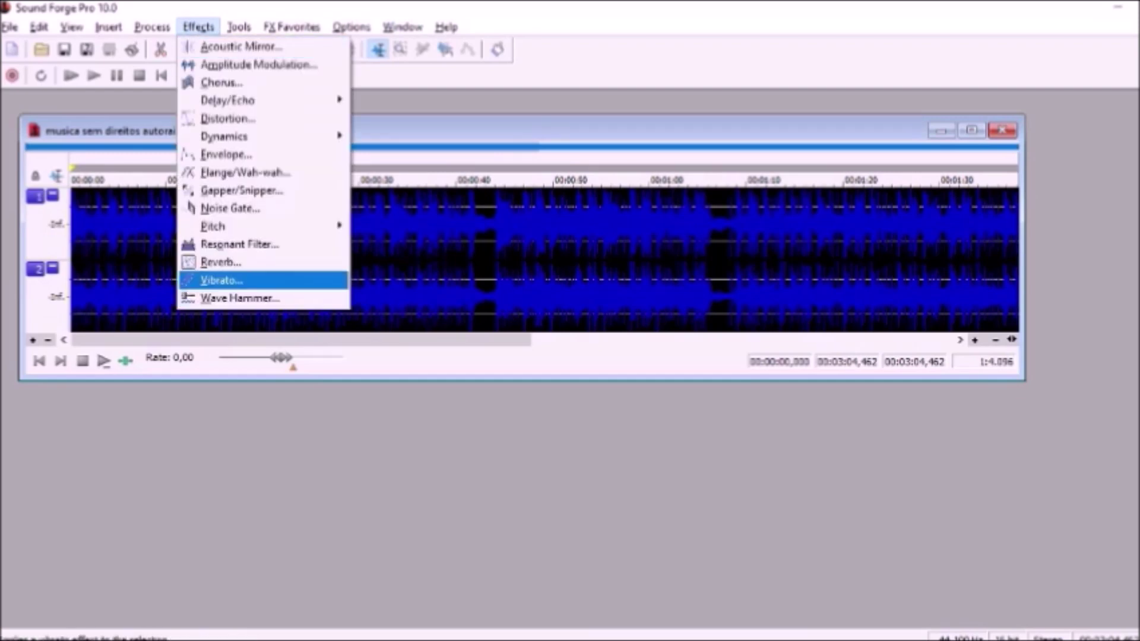
key("Up")
key("Up")
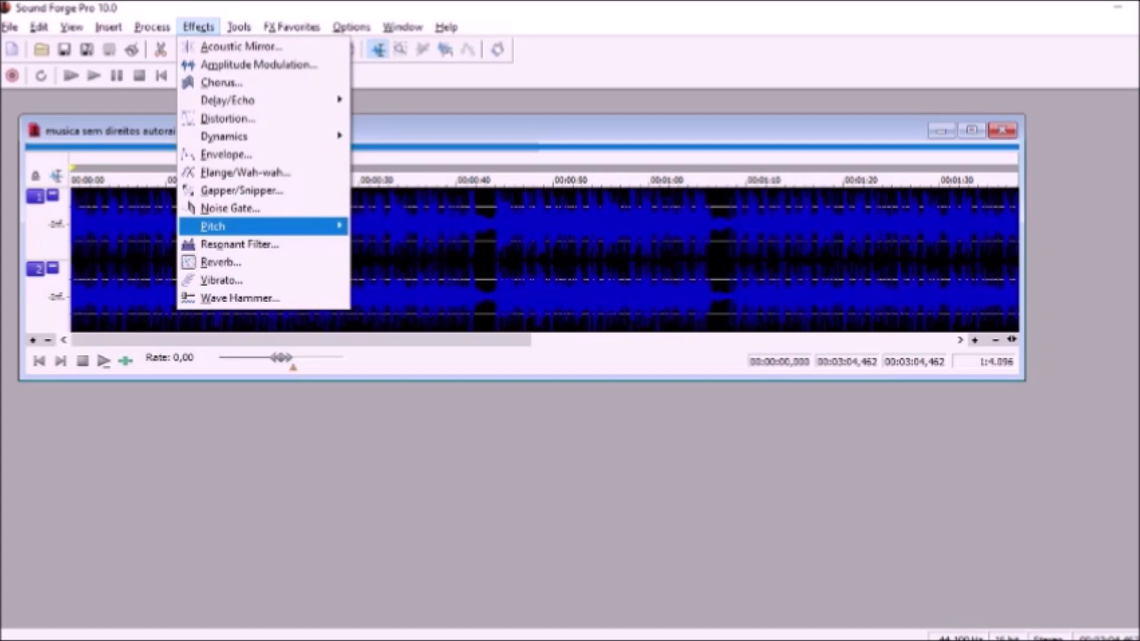
key("Right")
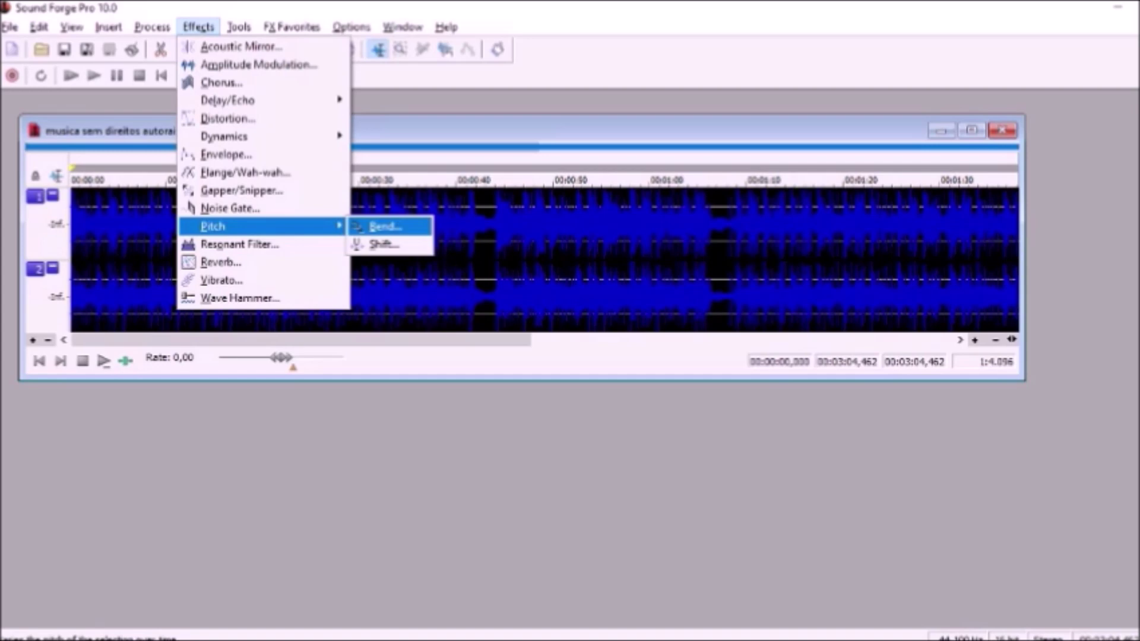
key("Down")
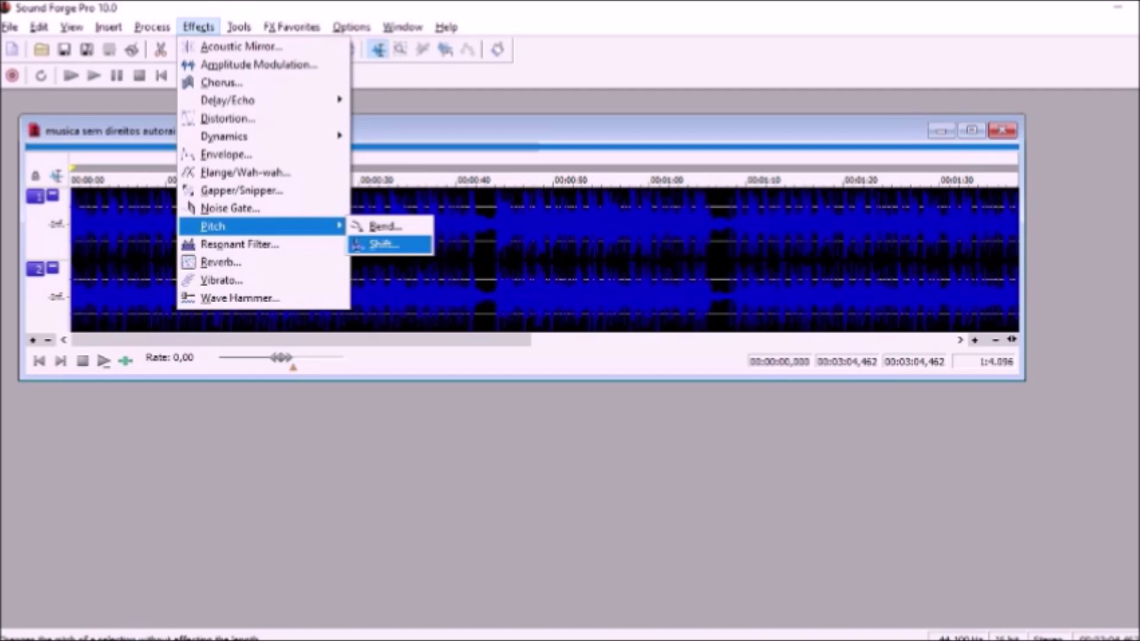
key("Return")
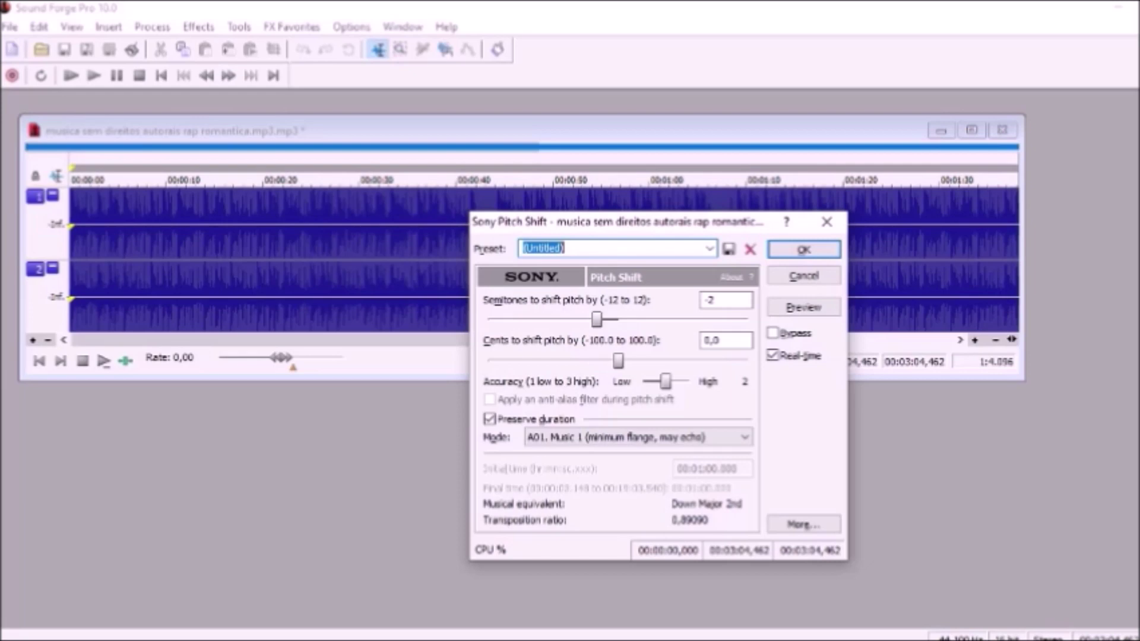
Browse the Pitch Shift presets and choose "[Sys] Fifth down"
key("Down")
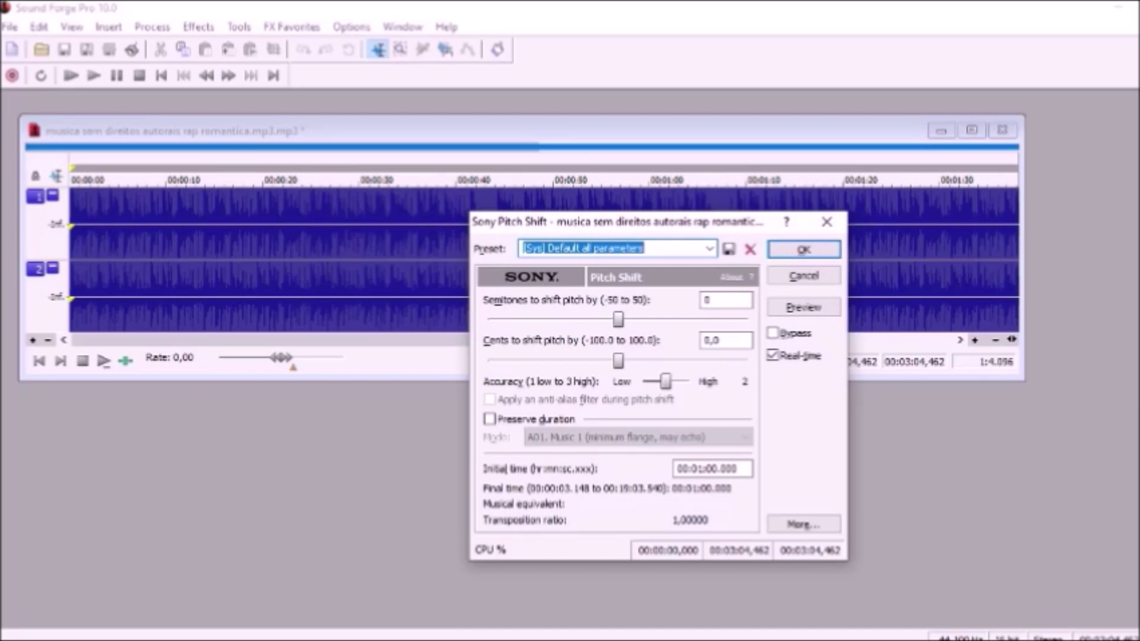
key("Down")
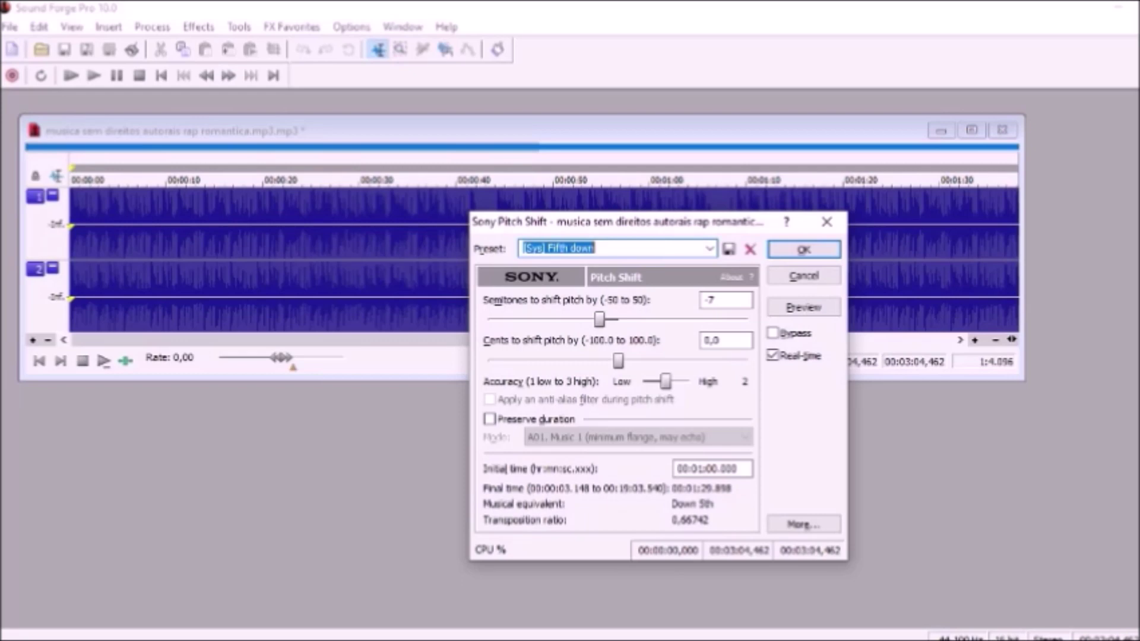
key("Down")
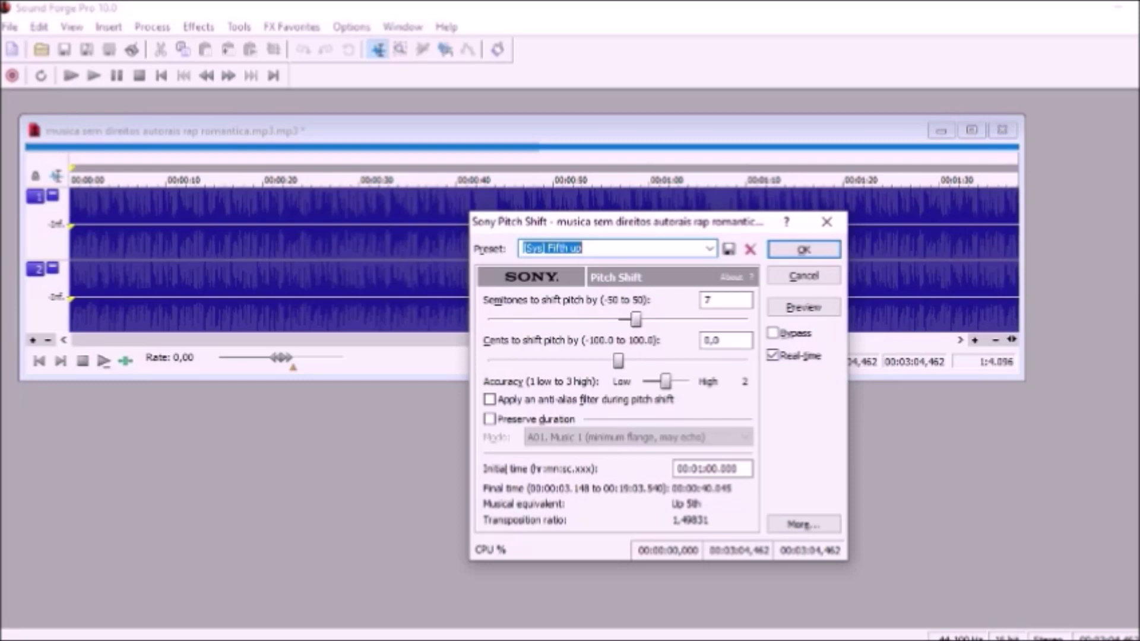
key("Down")
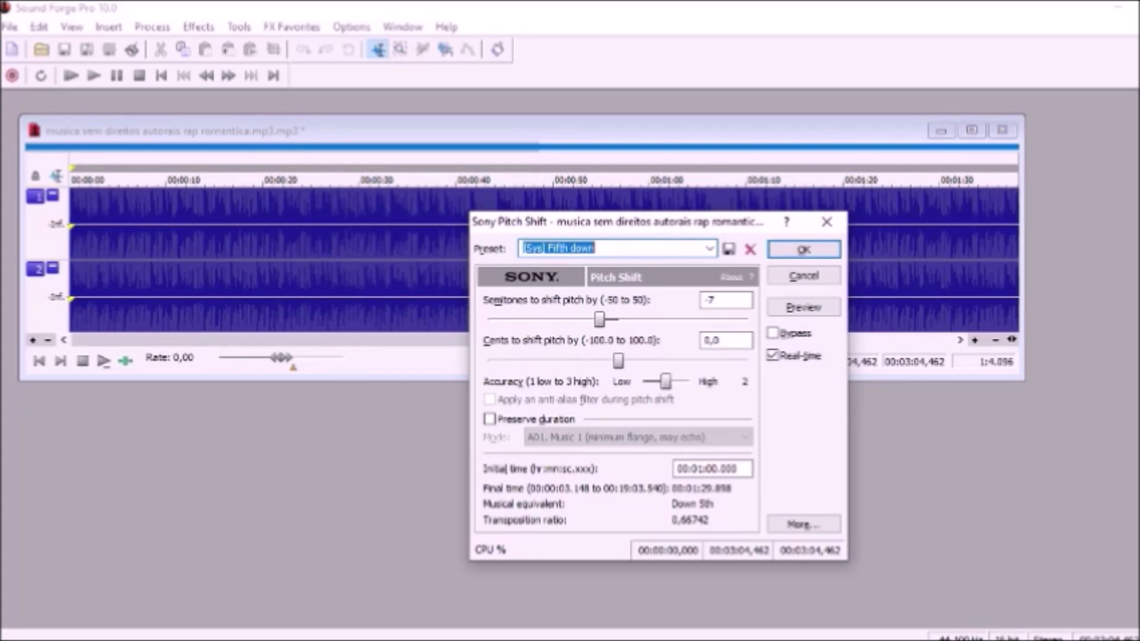
Set the semitones to shift pitch by to -6
key("Tab")
key("Tab")
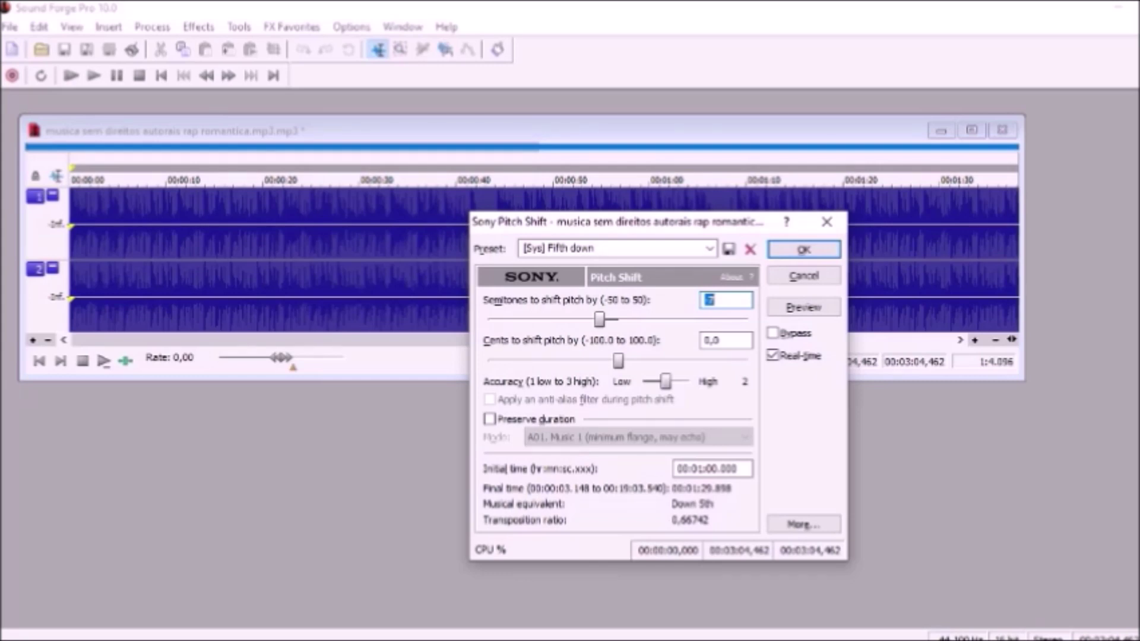
key("BackSpace")
type("-1")
key("BackSpace")
key("BackSpace")
type("-6")
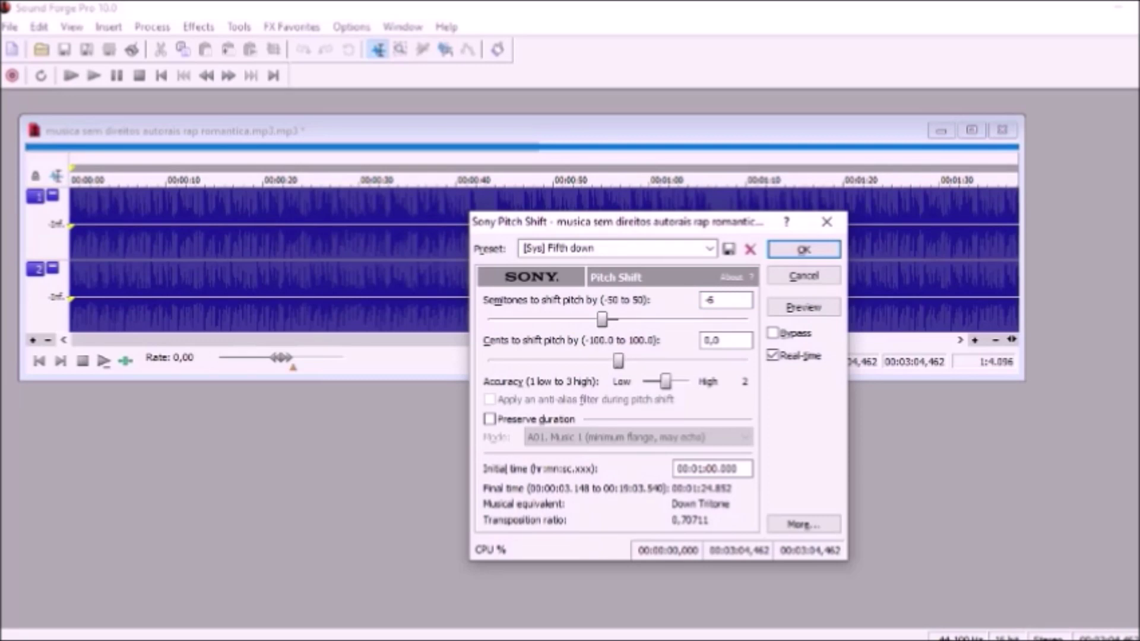
Enable Preserve duration with mode "A01. Music 1 (minimum flange, may echo)" and apply the pitch shift
key("shift+Tab")
key("Tab")
key("Tab")
key("Tab")
key("space")
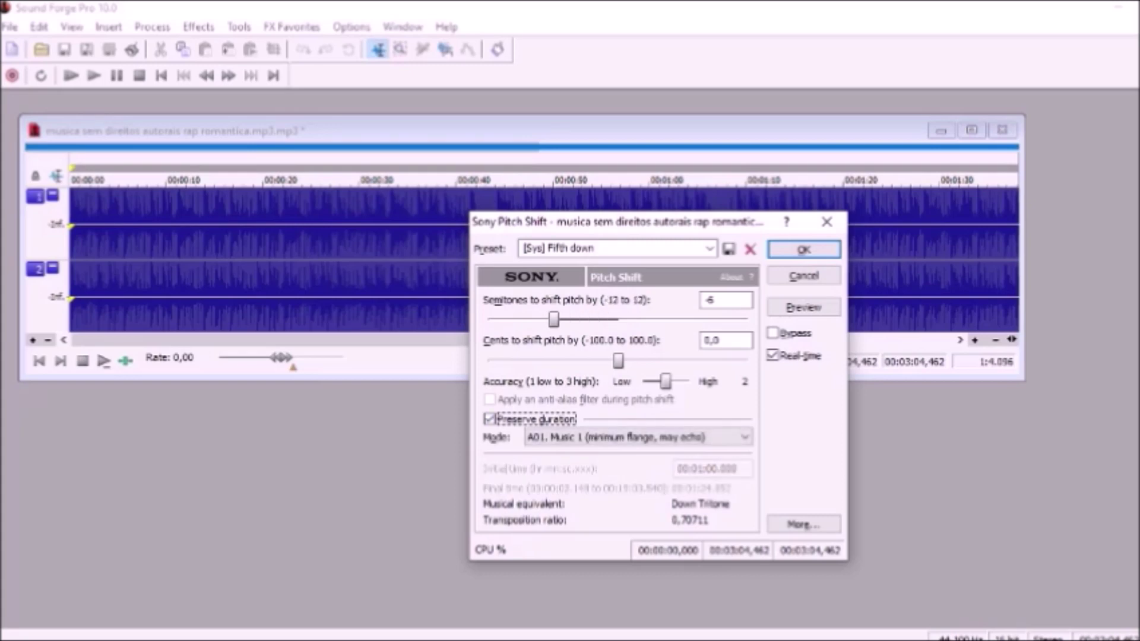
key("Tab")
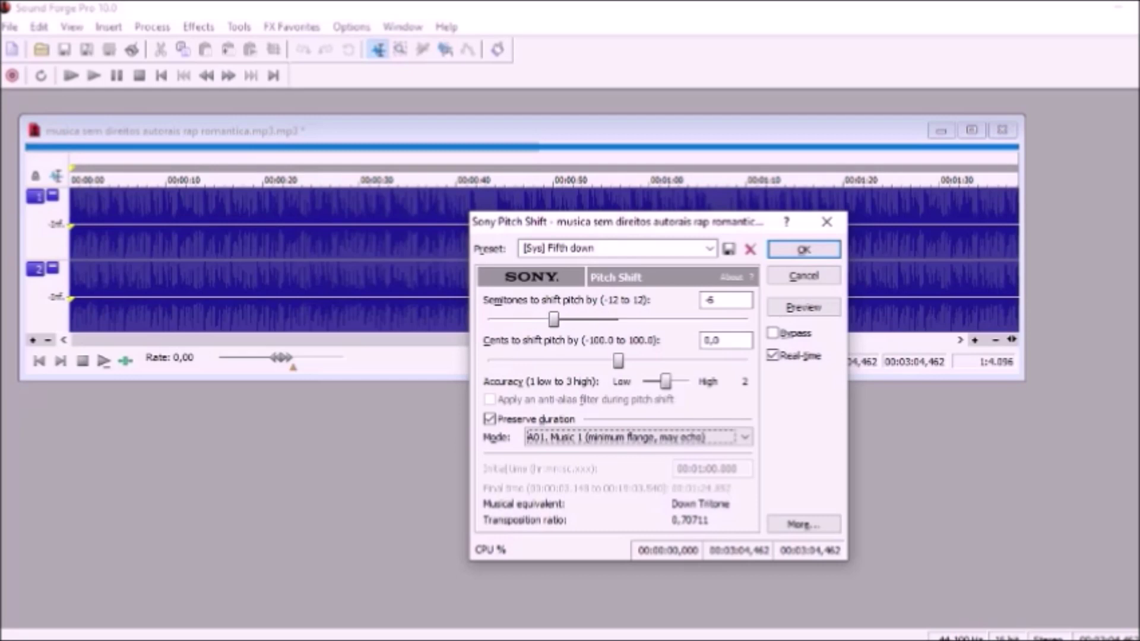
key("Tab")
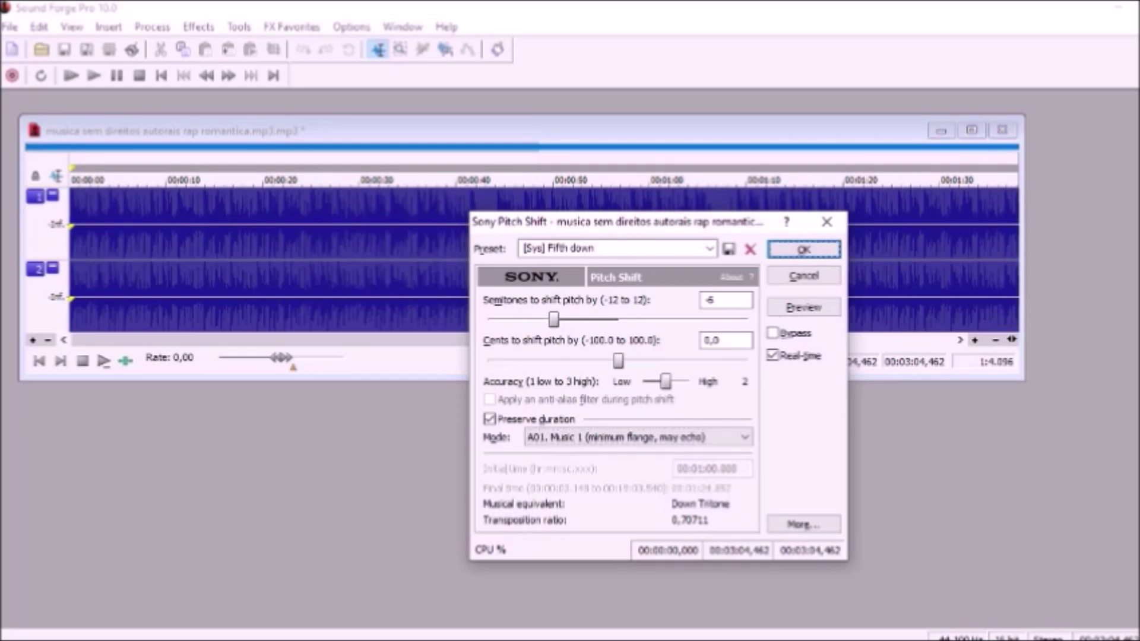
key("Return")
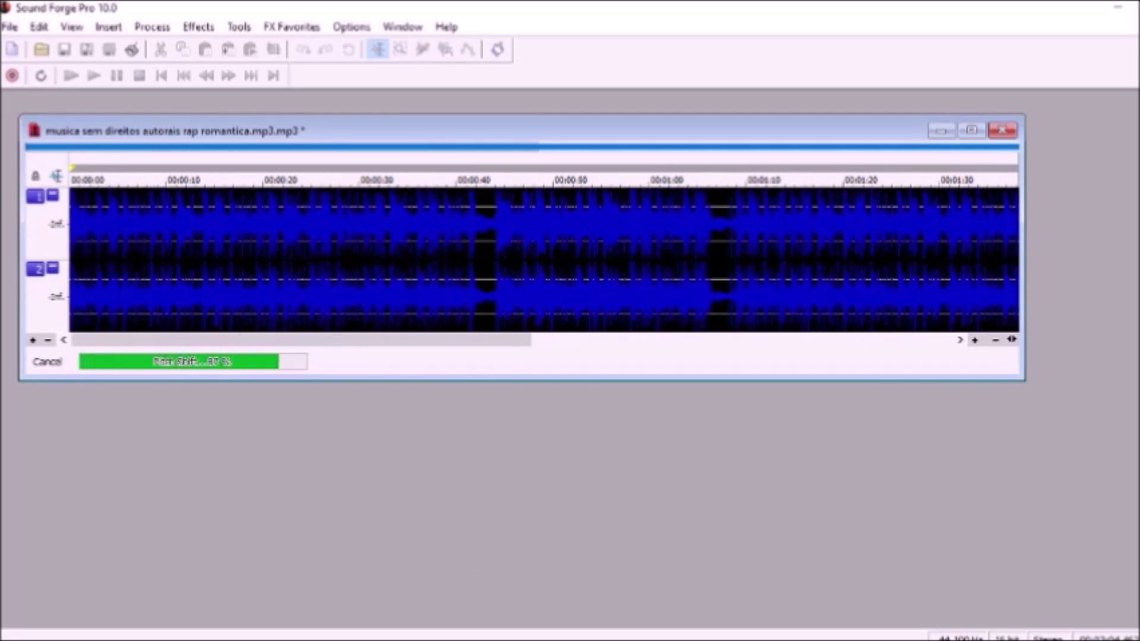
Listen to the beginning of the pitch-shifted song twice and return the cursor to the start
key("space")
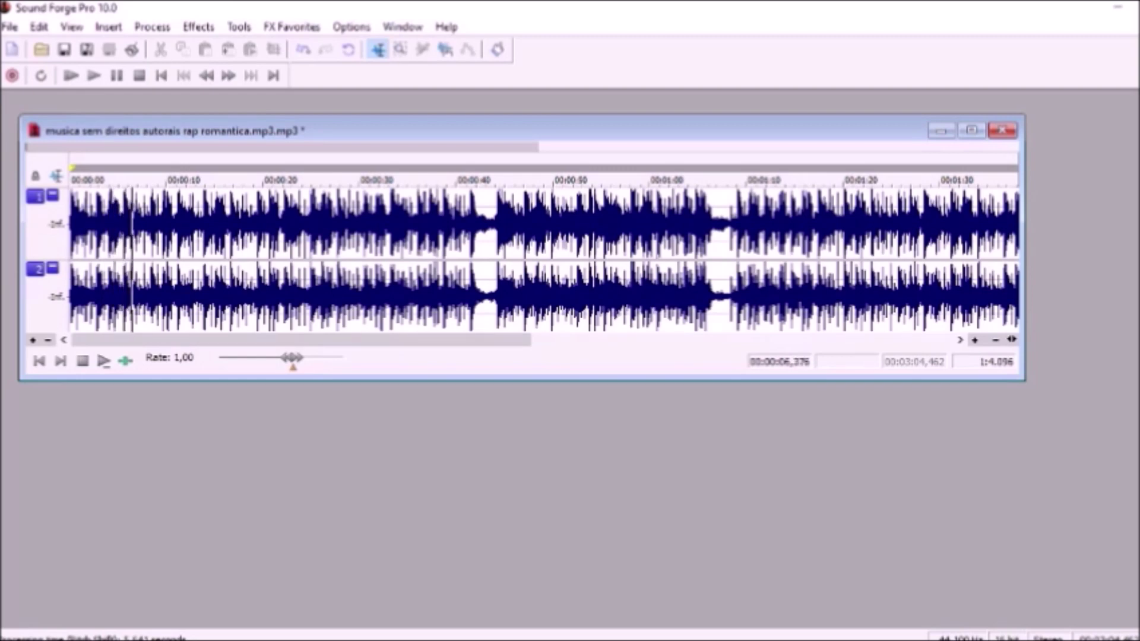
key("k")
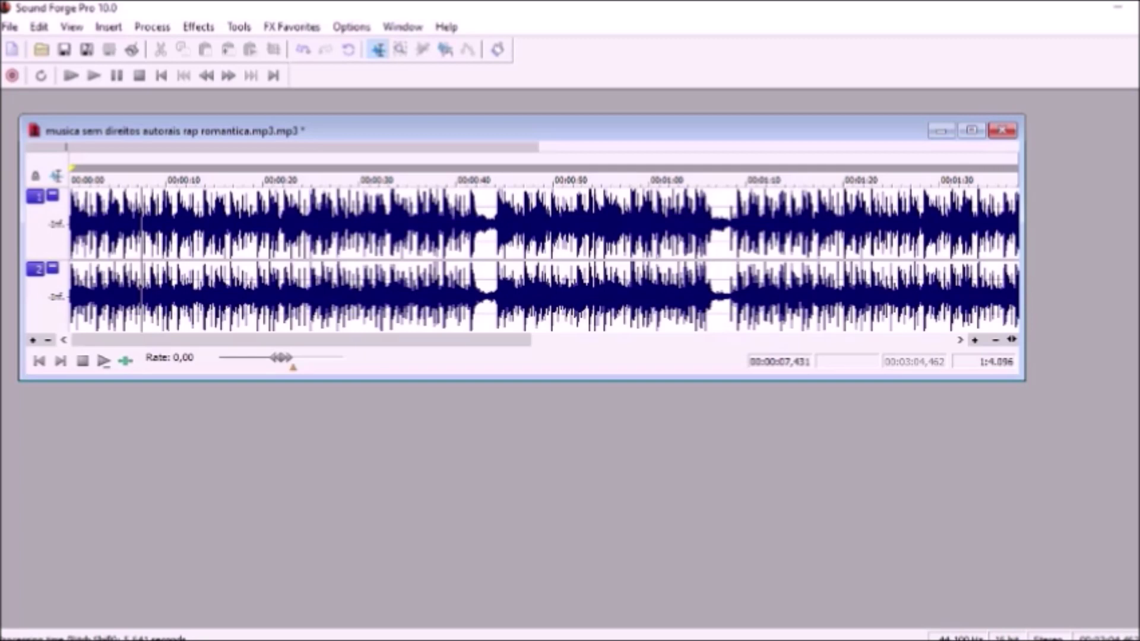
key("ctrl+a")
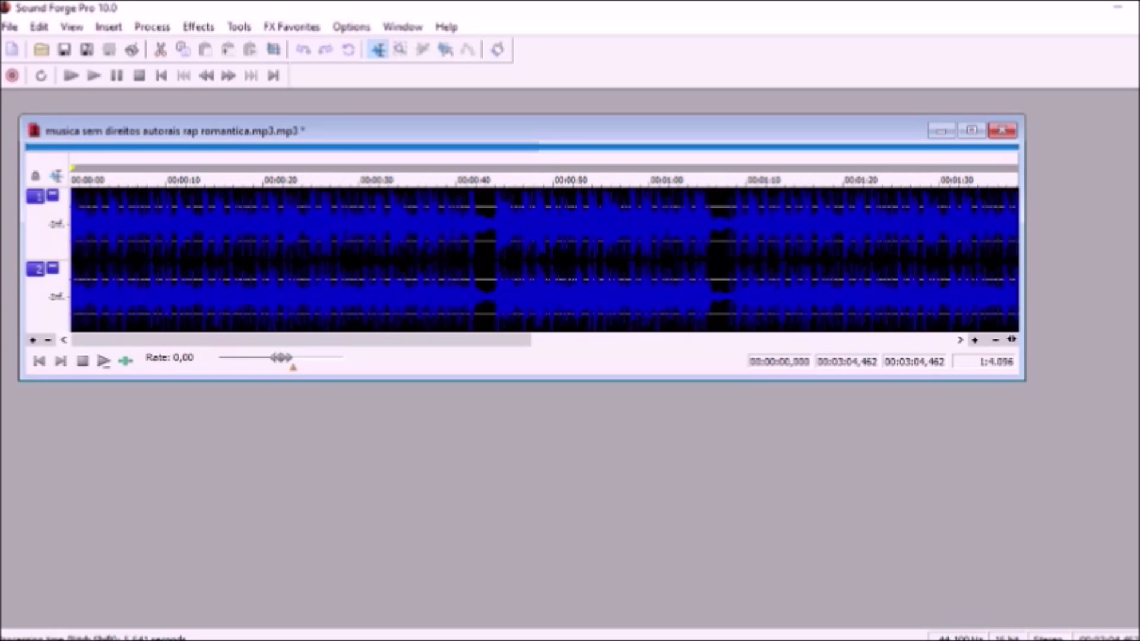
key("Escape")
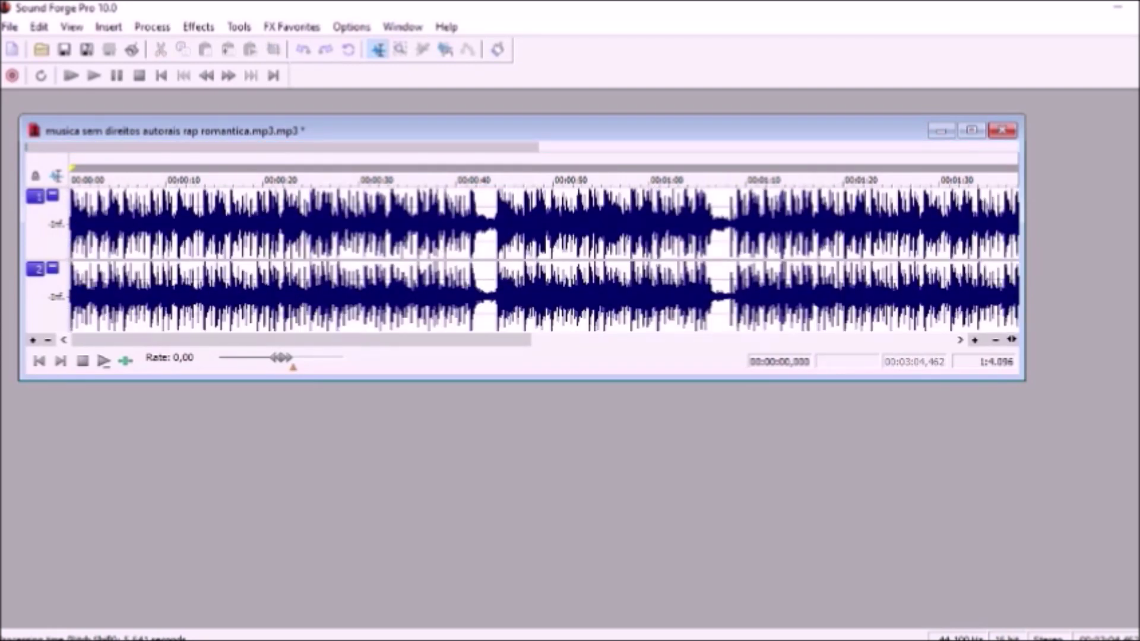
key("space")
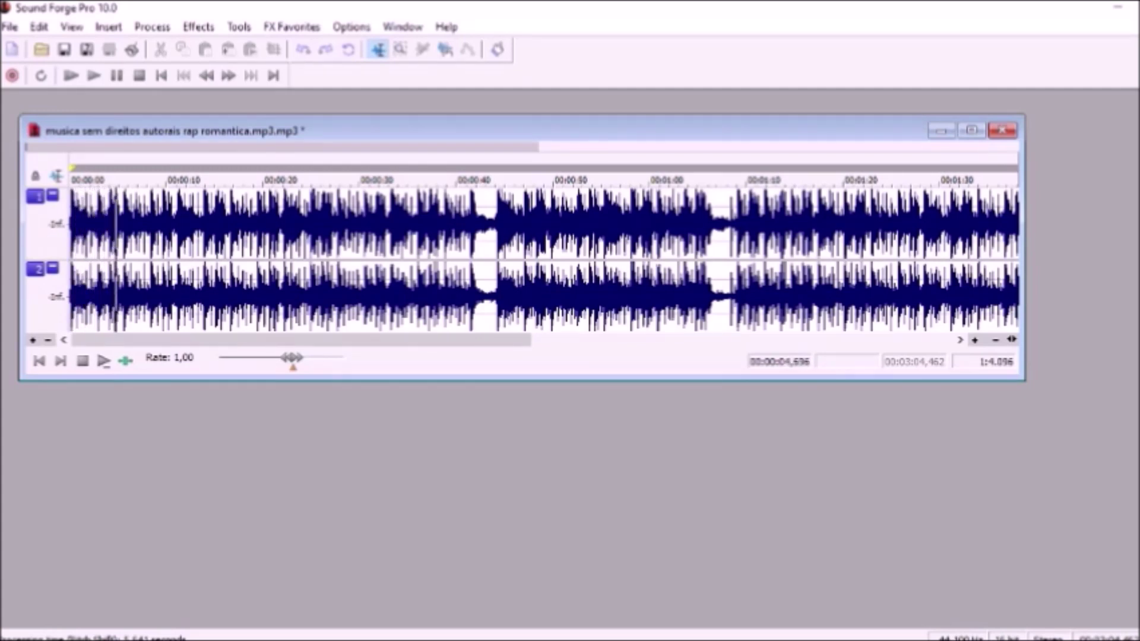
key("space")
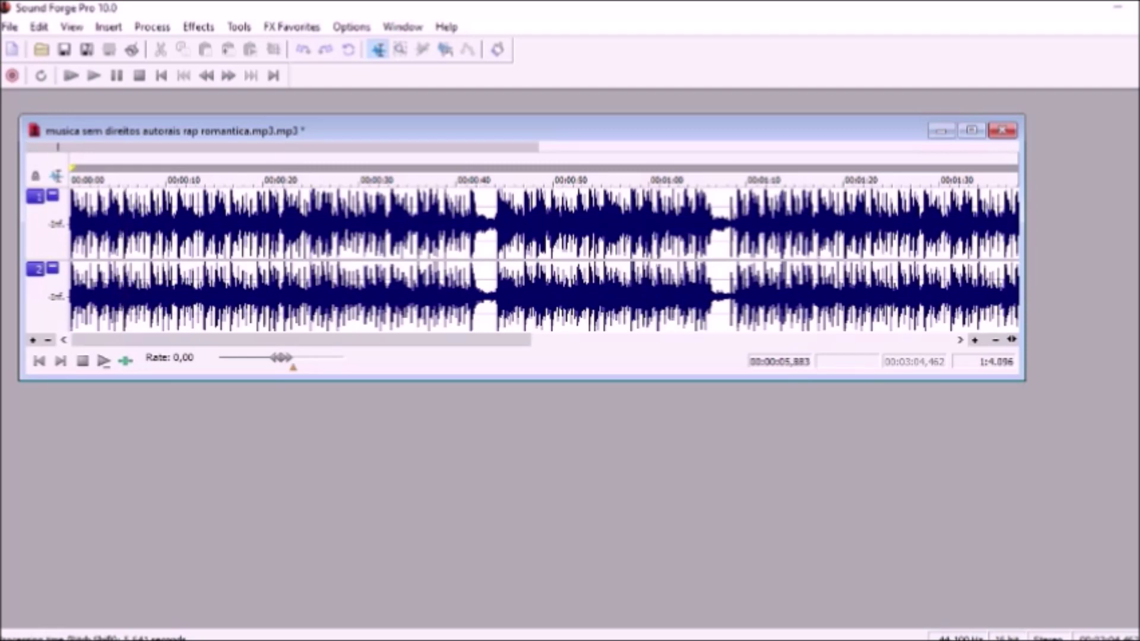
key("Home")
Select the entire song and open the Pitch Shift effect for it
key("ctrl+a")
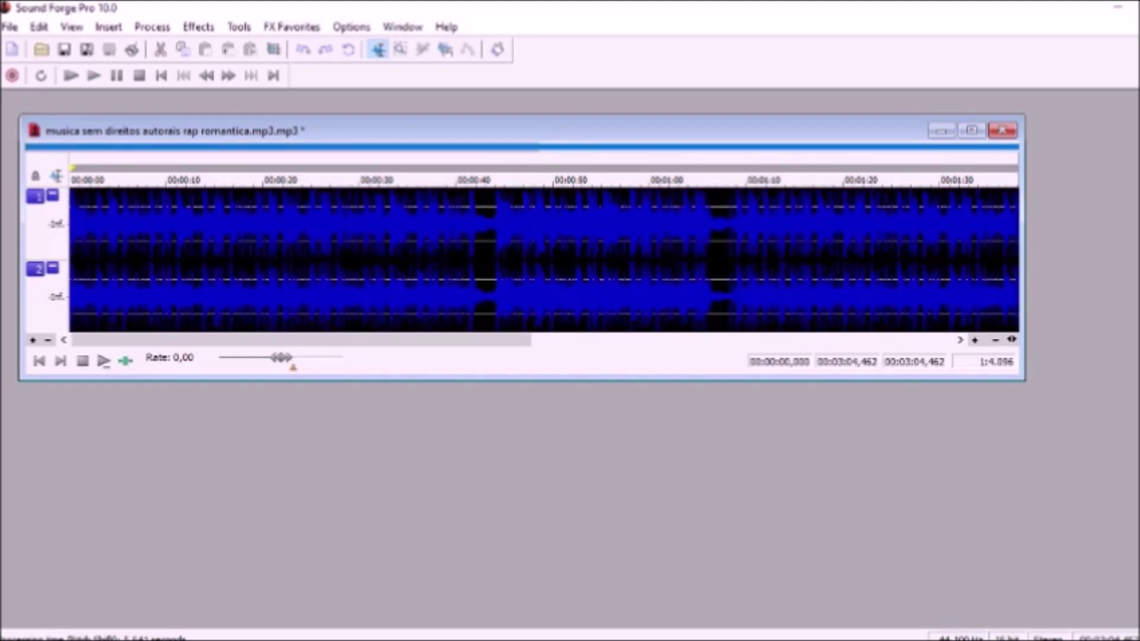
key("alt")
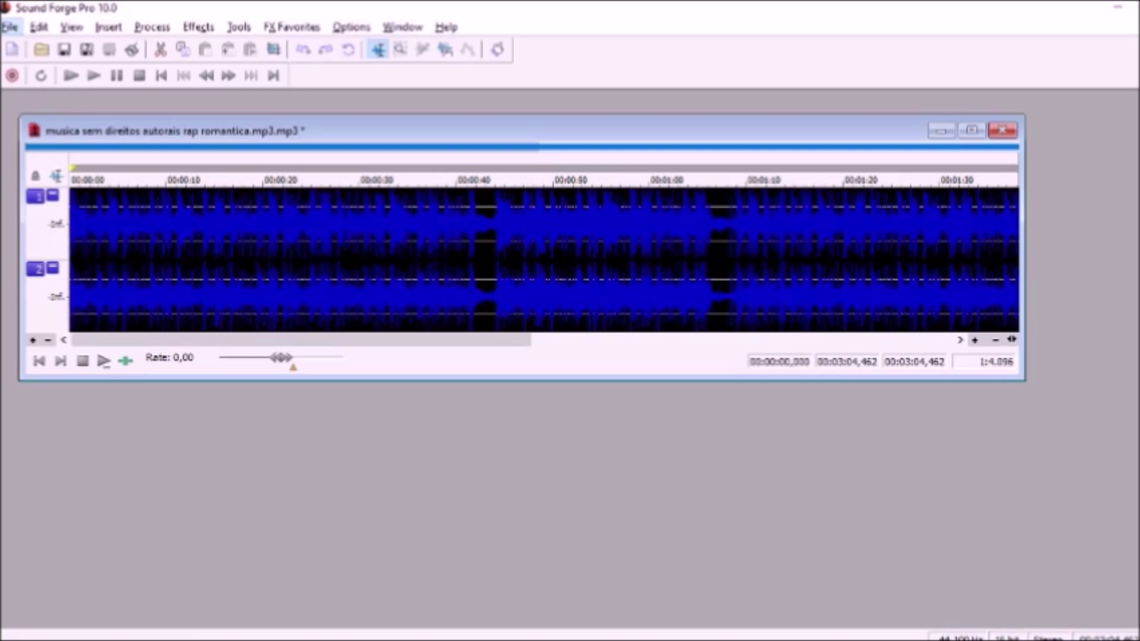
key("Right")
key("Right")
key("Right")
key("Right")
key("Right")
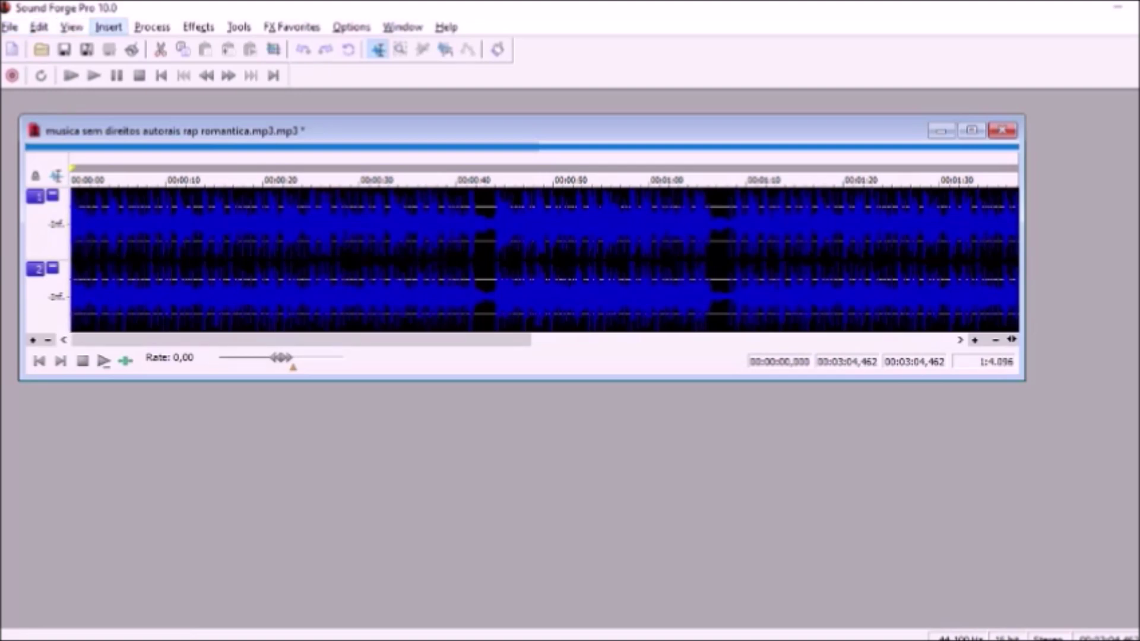
key("Up")
key("Up")
key("Up")
key("Up")
key("Up")
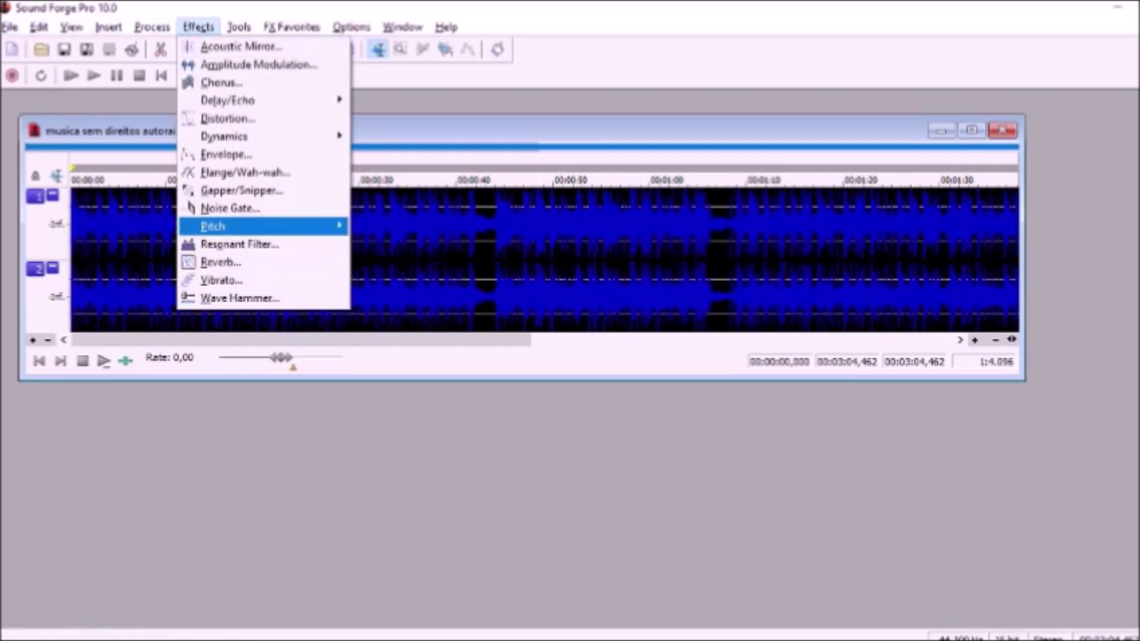
key("Right")
key("Down")
key("Return")
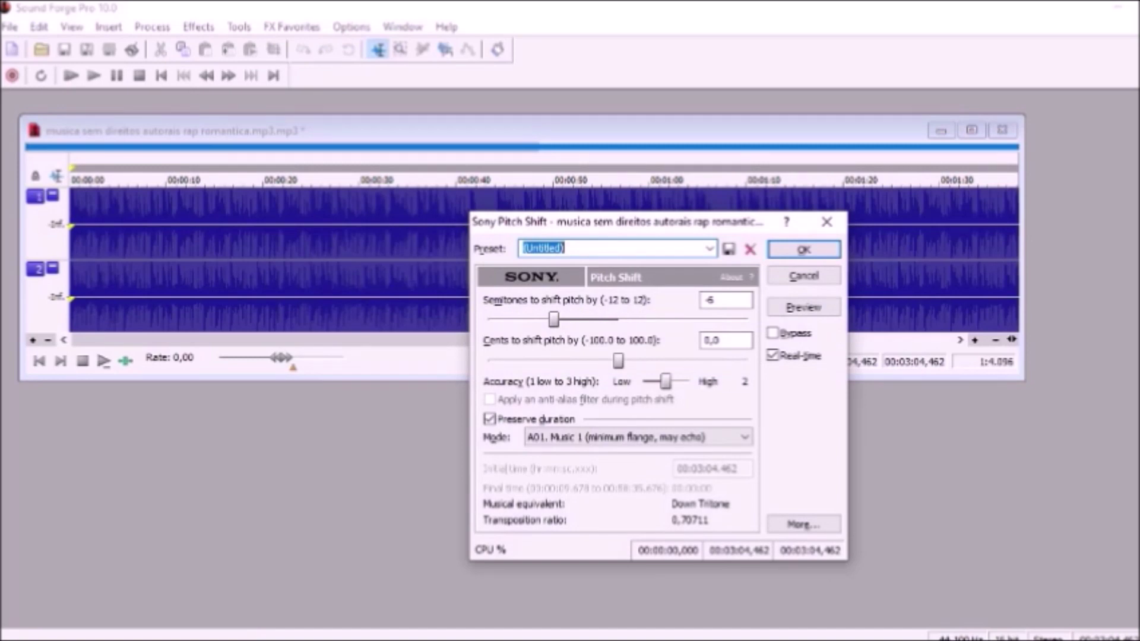
Browse the Pitch Shift presets and choose "[Sys] Fifth up"
key("Down")
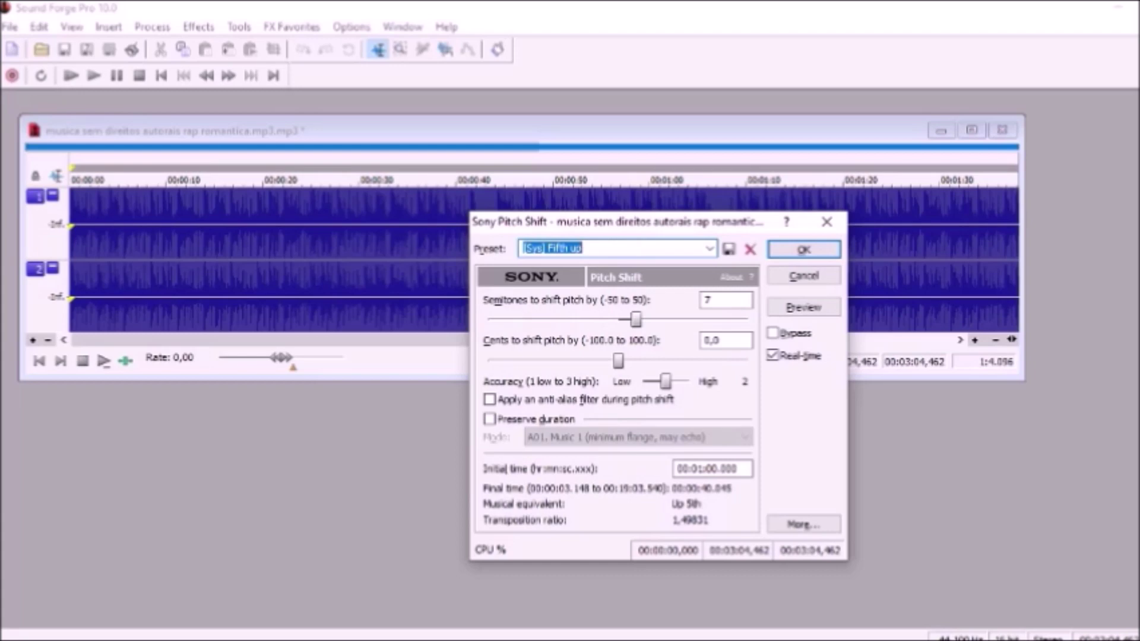
key("Down")
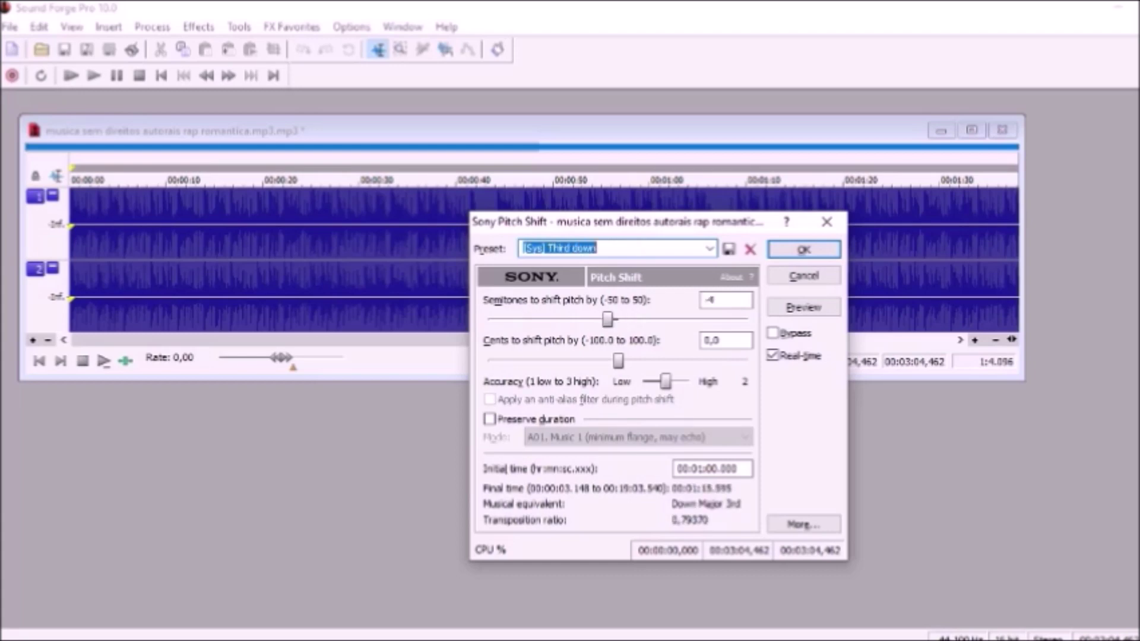
key("Up")
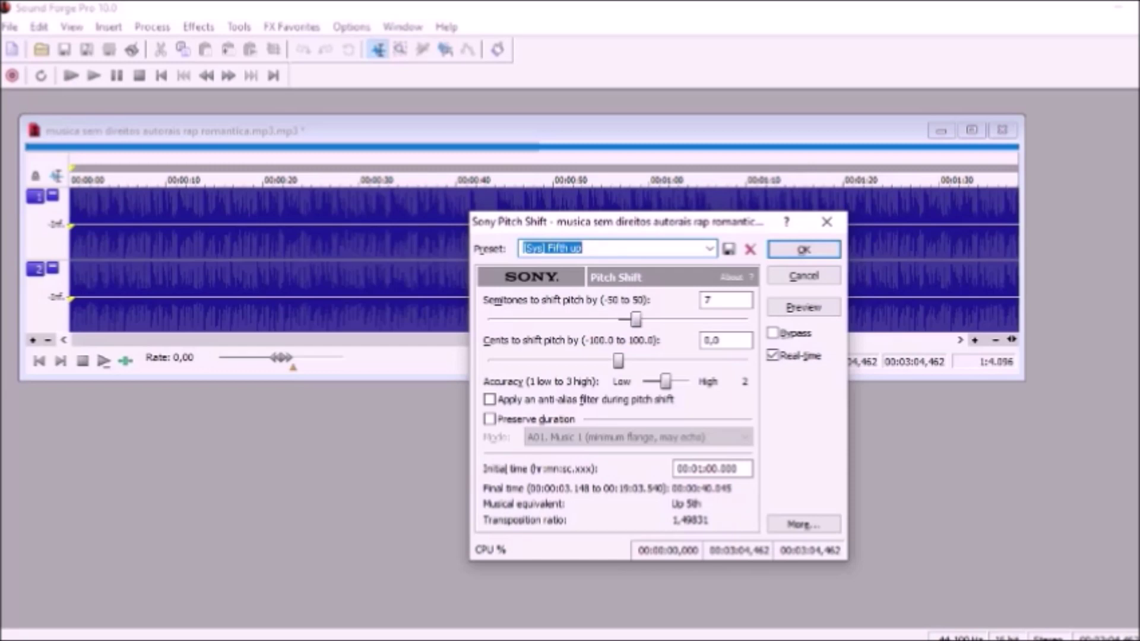
Enable Preserve duration with the semitones kept at 7 and apply the pitch shift to the song
key("Tab")
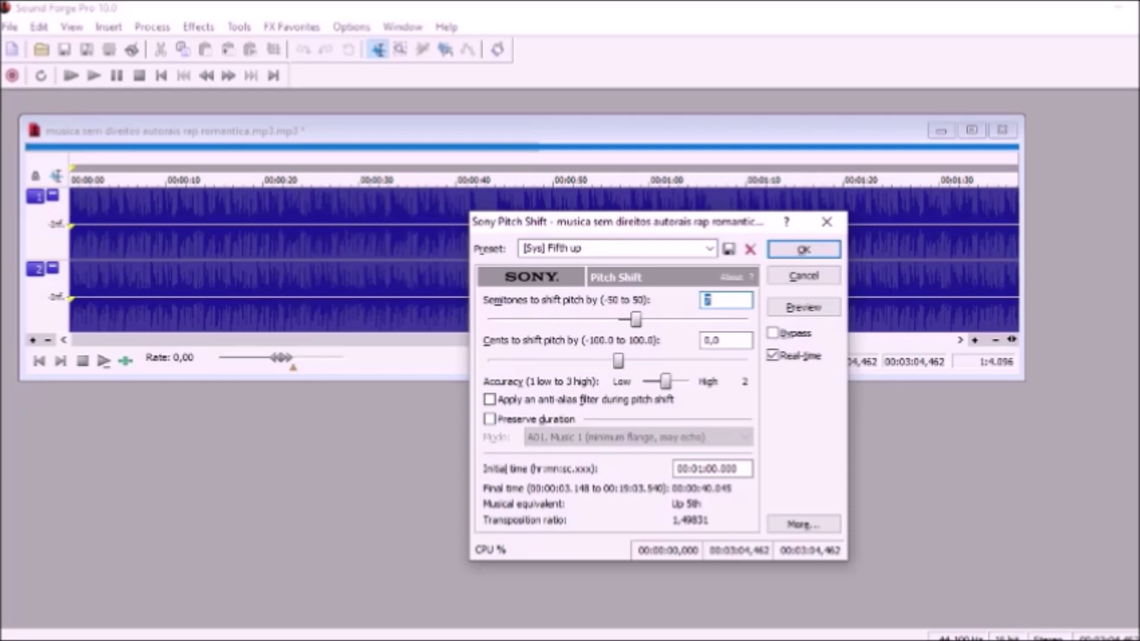
key("Tab")
key("Tab")
key("Tab")
key("Tab")
key("Tab")
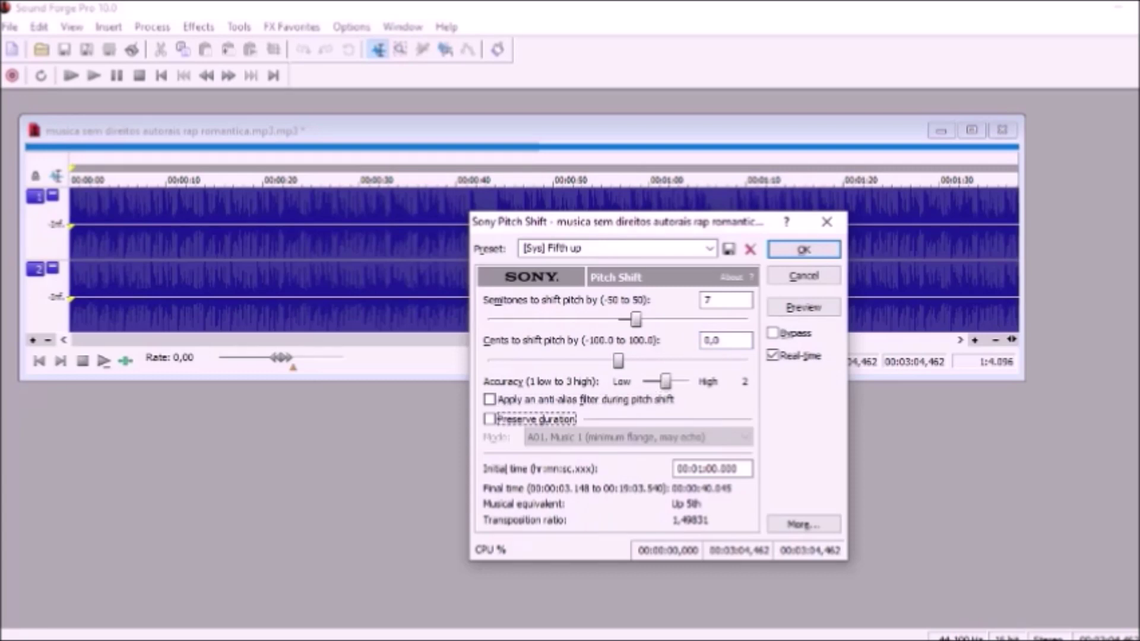
key("space")
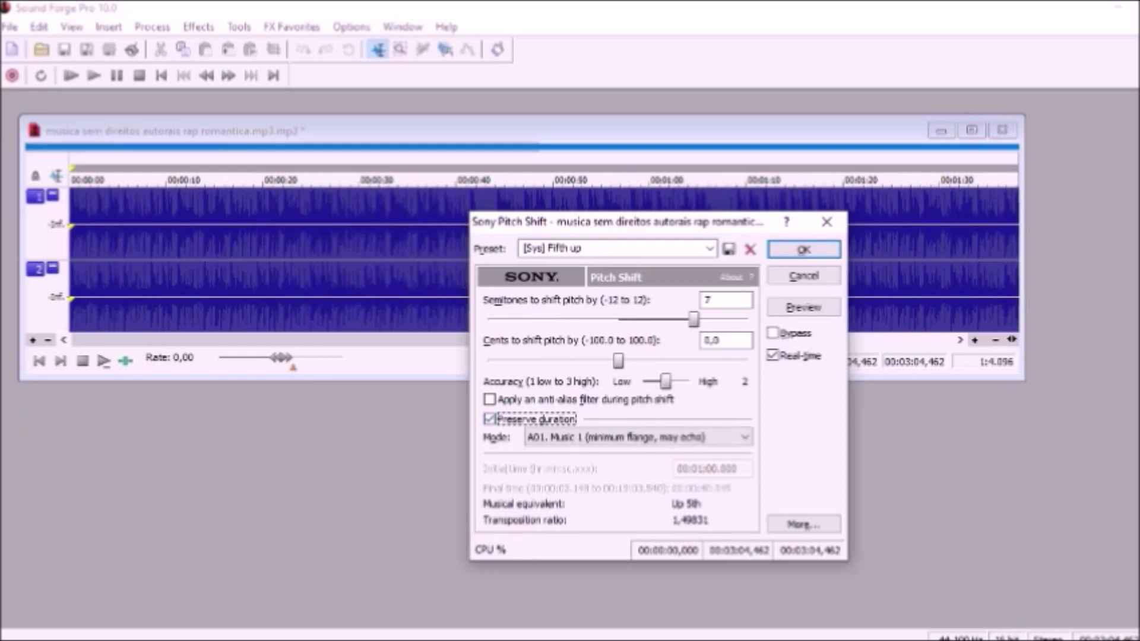
key("Tab")
key("Tab")
key("Tab")
key("Tab")
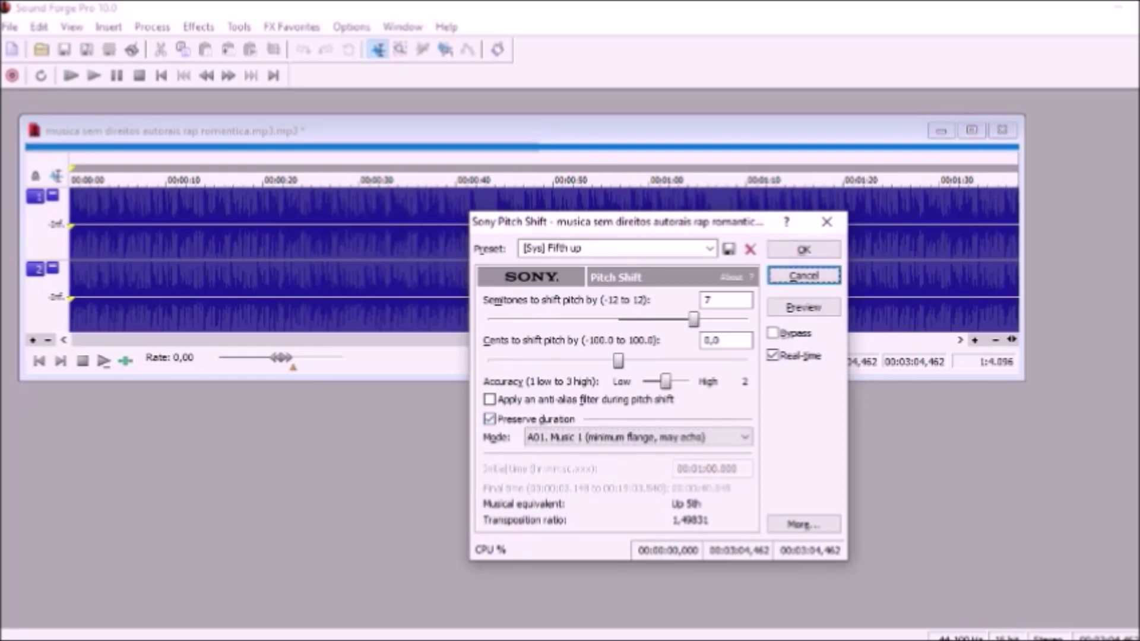
key("Return")
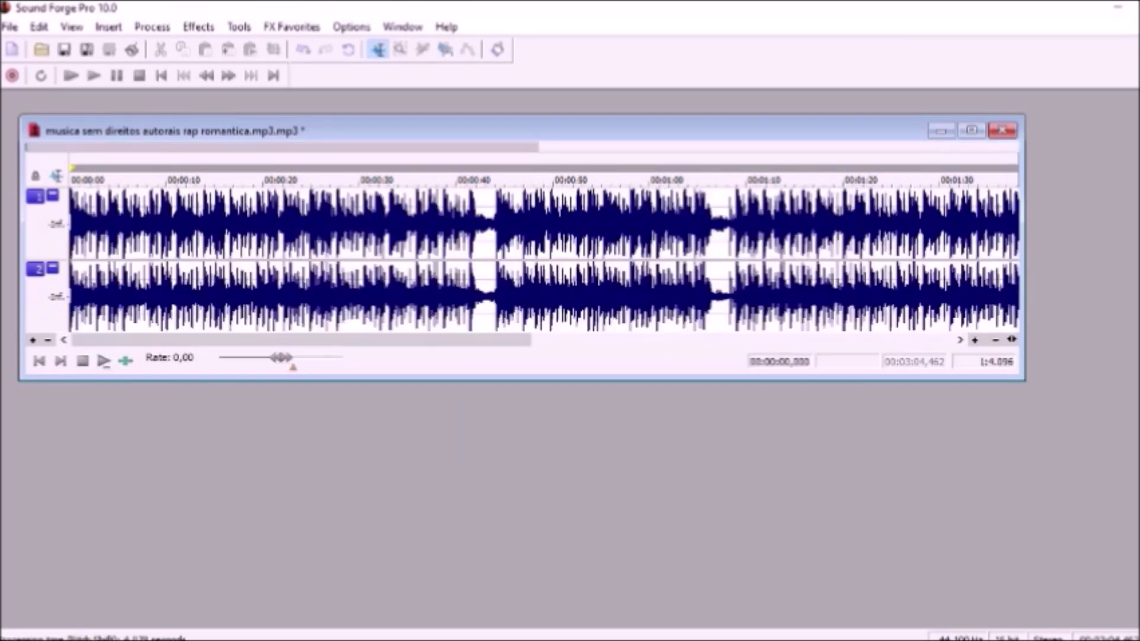
Play the opening seconds of the raised-pitch song twice and return the cursor to the start
key("space")
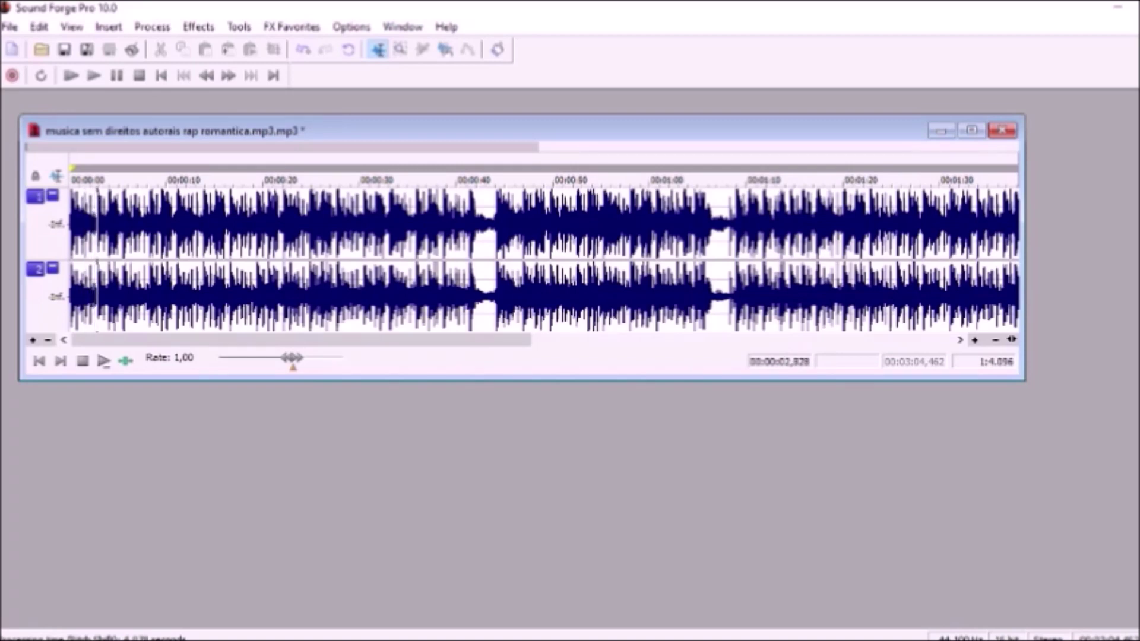
key("space")
key("ctrl+Home")
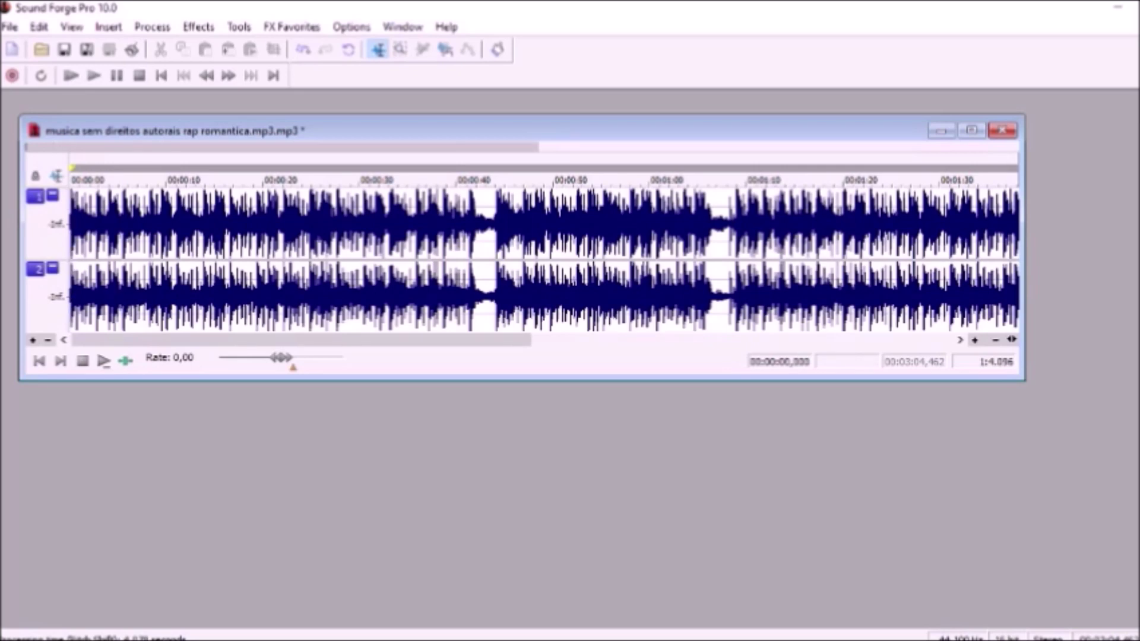
key("ctrl+a")
key("space")
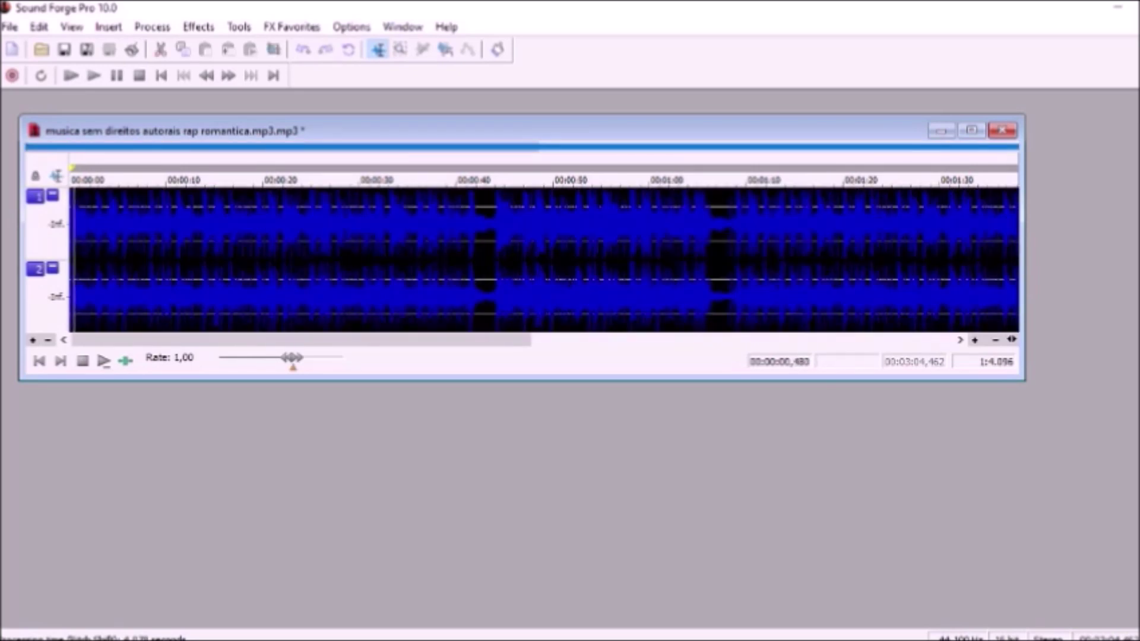
left_click(93, 256)
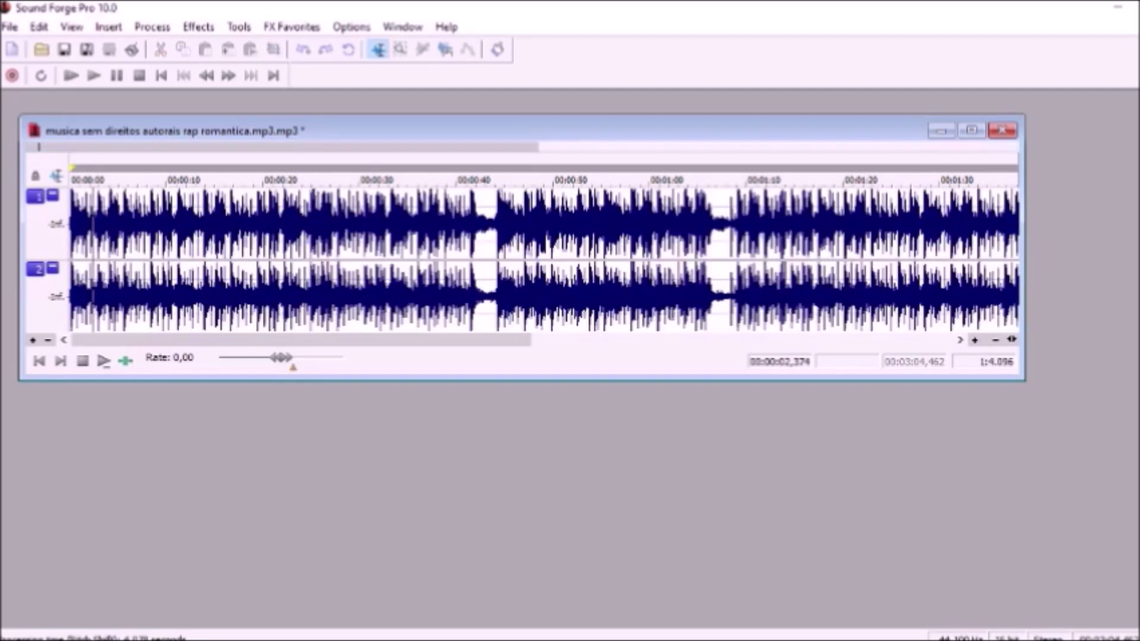
key("Home")
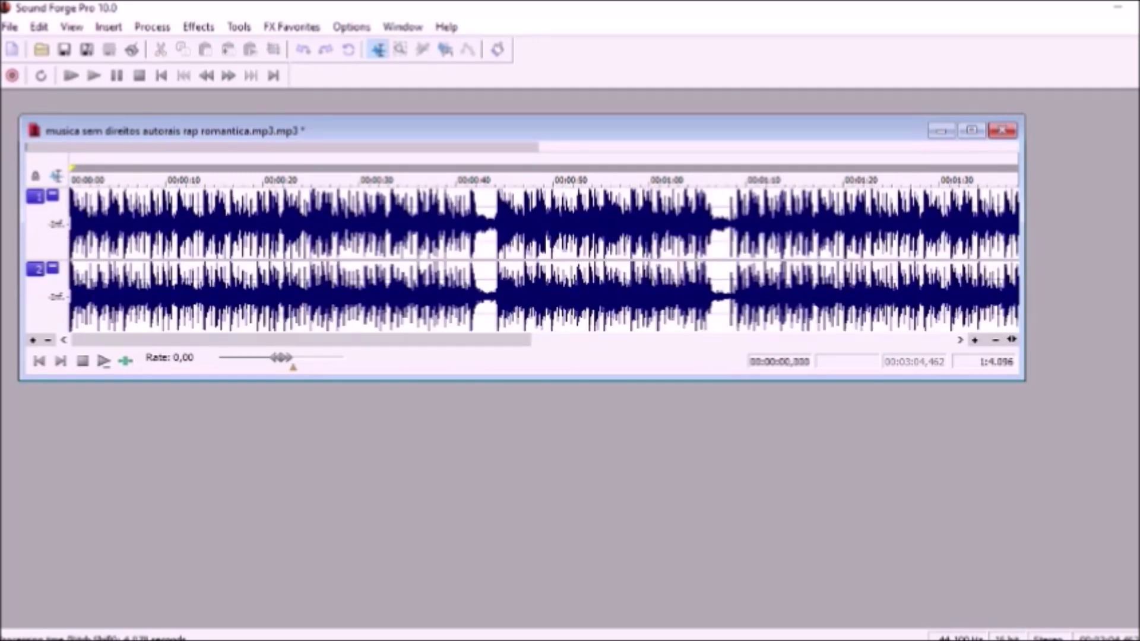
Switch to the OBS recording window
key("alt+Tab")
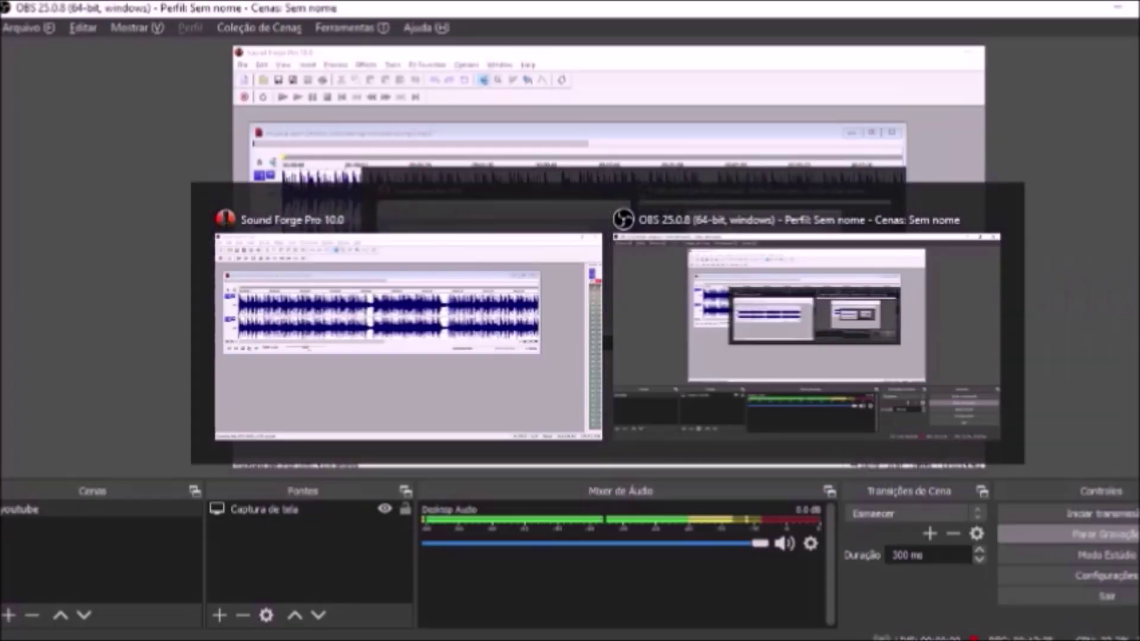